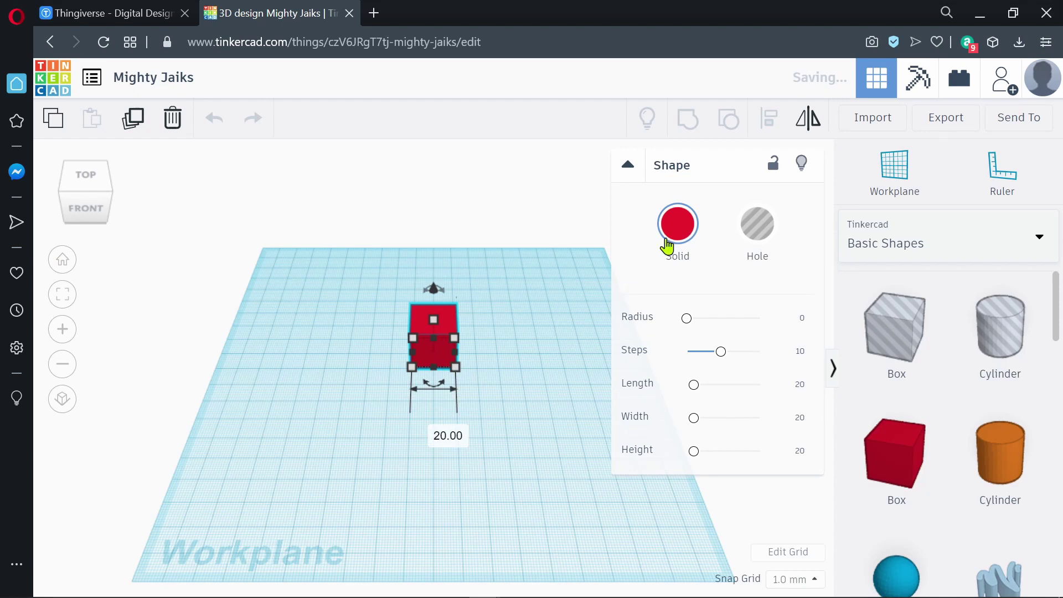
Try the blue and near-black colour presets on the box, then set its solid colour to light tan.
{"action": "left_click", "coordinate": [670, 248]}
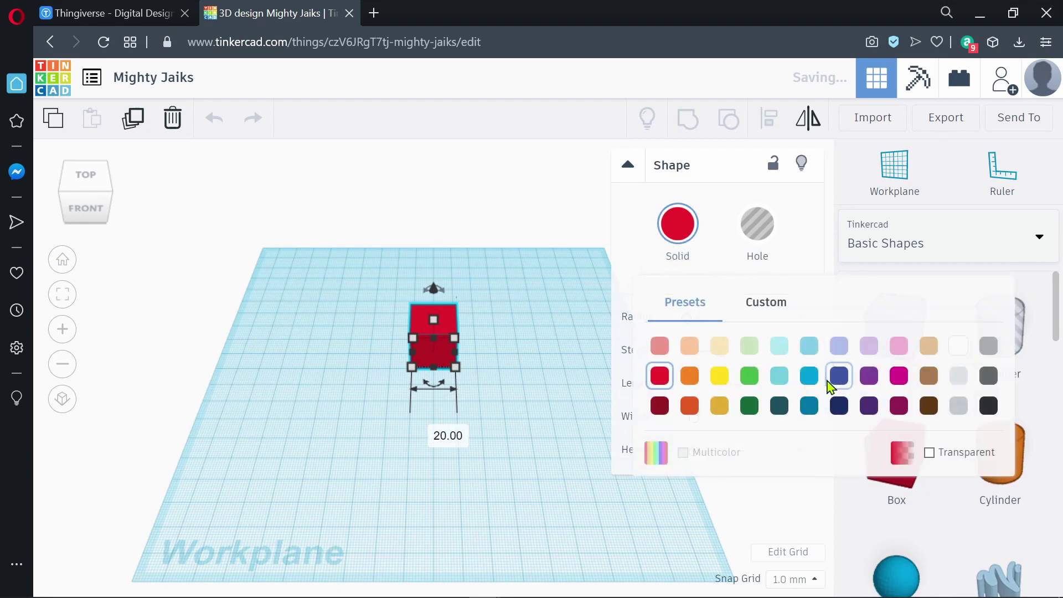
{"action": "left_click", "coordinate": [809, 376]}
{"action": "left_click", "coordinate": [671, 238]}
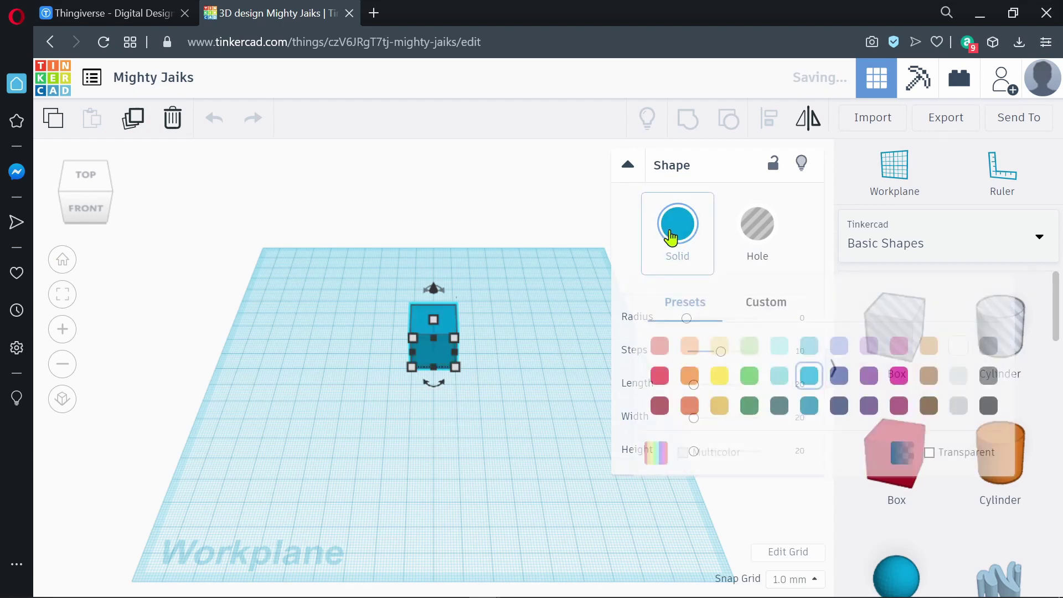
{"action": "left_click", "coordinate": [988, 407]}
{"action": "left_click", "coordinate": [676, 225]}
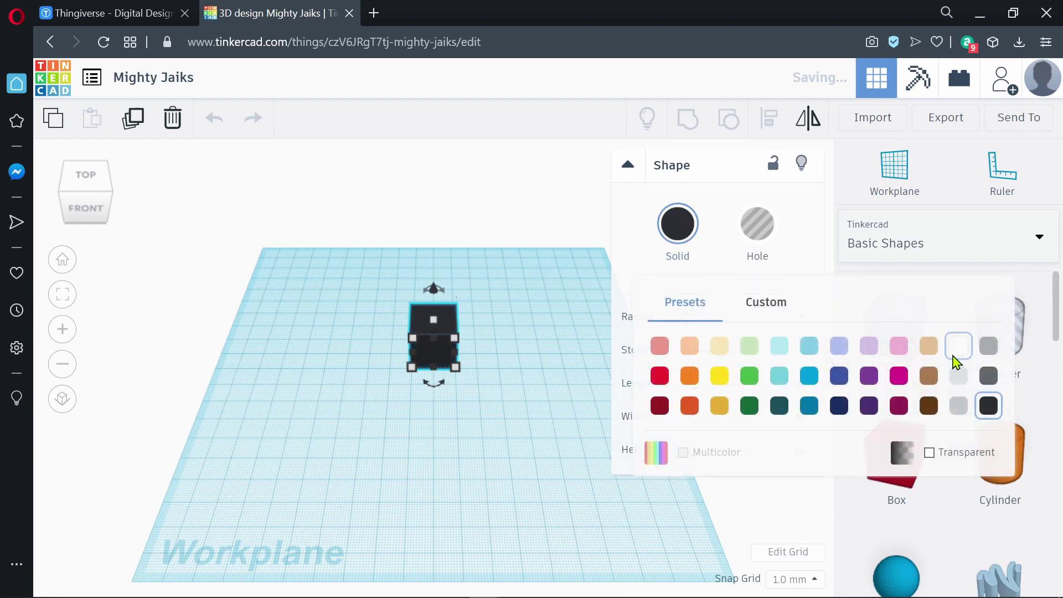
{"action": "left_click", "coordinate": [931, 348]}
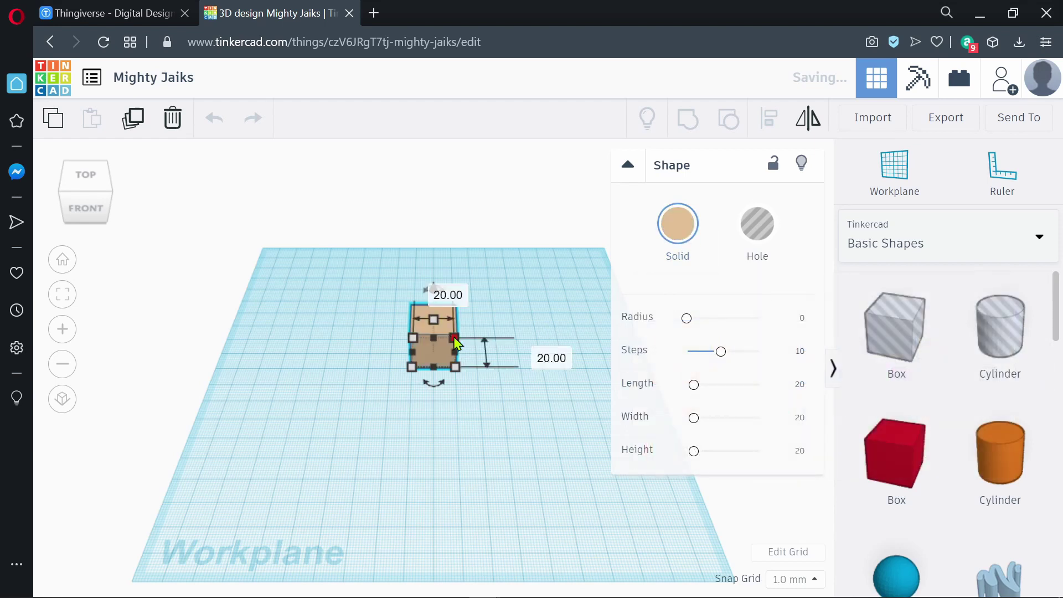
Stretch the box's footprint to about 63 by 39 mm and lower its height to 4 mm.
{"action": "left_click_drag", "start_coordinate": [457, 340], "coordinate": [562, 463]}
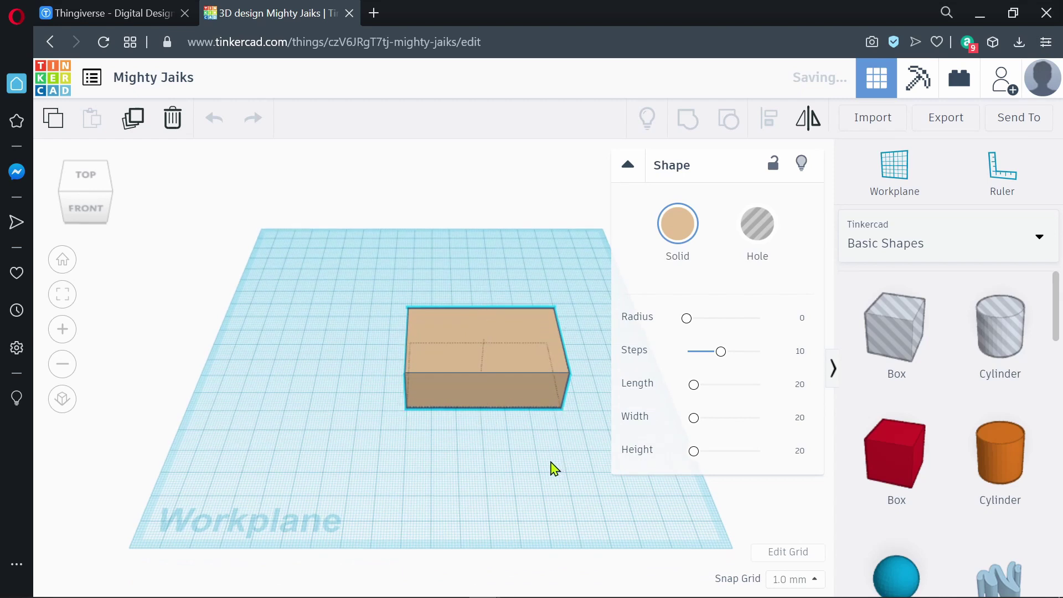
{"action": "right_click_drag", "start_coordinate": [550, 467], "coordinate": [484, 311]}
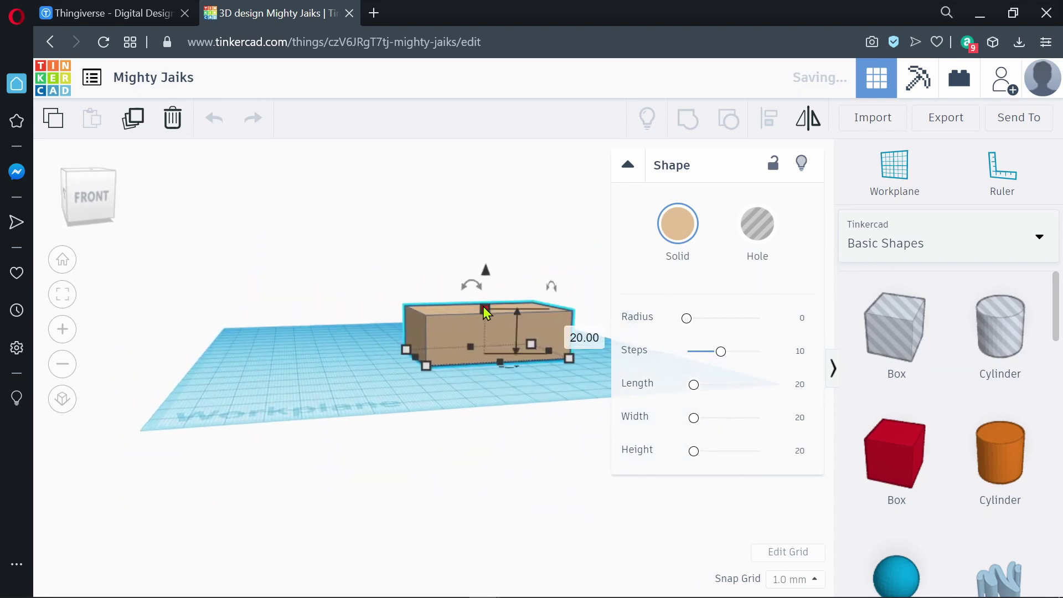
{"action": "left_click_drag", "start_coordinate": [483, 307], "coordinate": [479, 343]}
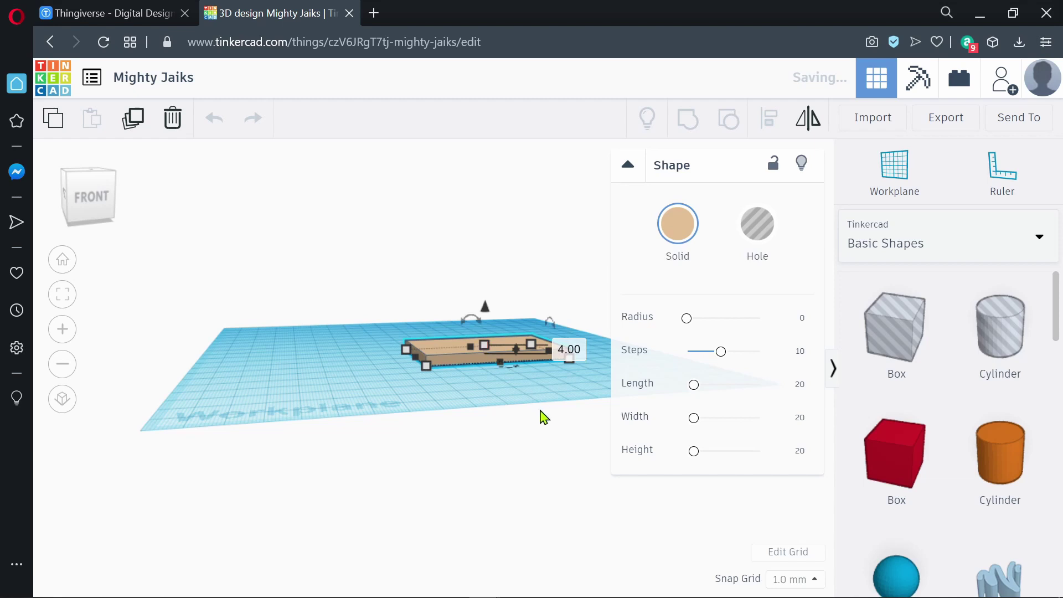
{"action": "left_click", "coordinate": [543, 417]}
Resize the tan plate's footprint to about 64 by 31 mm by moving one of its corners.
{"action": "scroll", "coordinate": [531, 413], "scroll_direction": "up", "scroll_amount": 3}
{"action": "scroll", "coordinate": [935, 495], "scroll_direction": "down", "scroll_amount": 5}
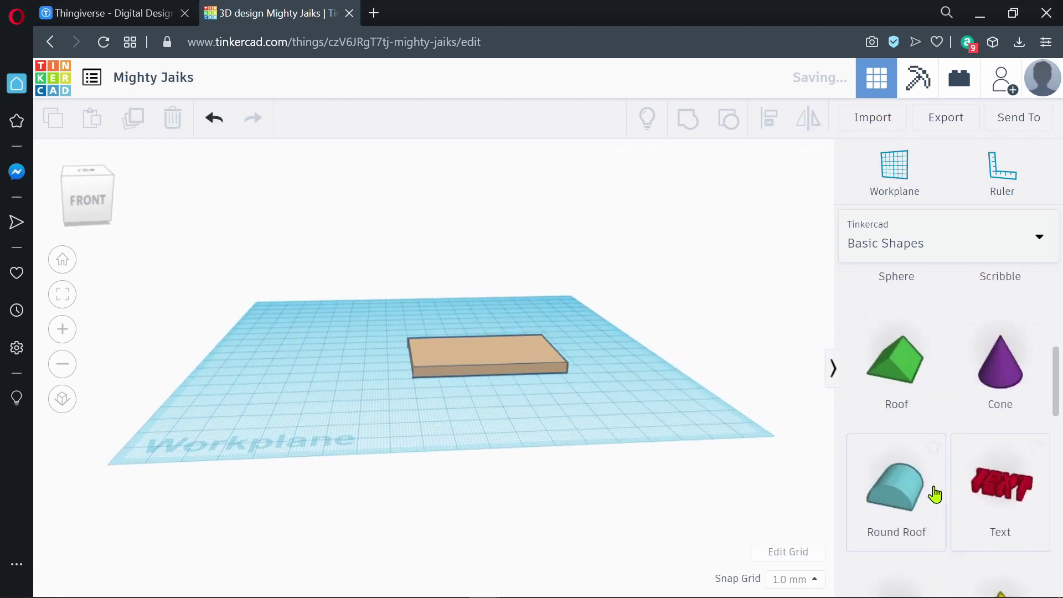
{"action": "scroll", "coordinate": [962, 467], "scroll_direction": "down", "scroll_amount": 2}
{"action": "scroll", "coordinate": [962, 467], "scroll_direction": "up", "scroll_amount": 2}
{"action": "right_click_drag", "start_coordinate": [582, 394], "coordinate": [408, 410]}
{"action": "left_click", "coordinate": [408, 410]}
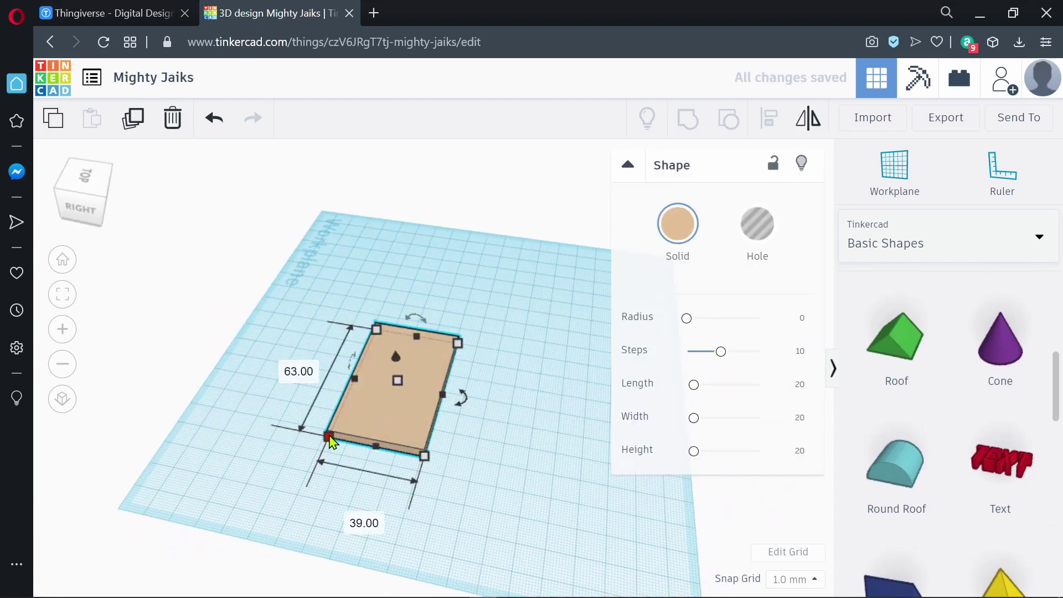
{"action": "left_click_drag", "start_coordinate": [337, 438], "coordinate": [347, 444]}
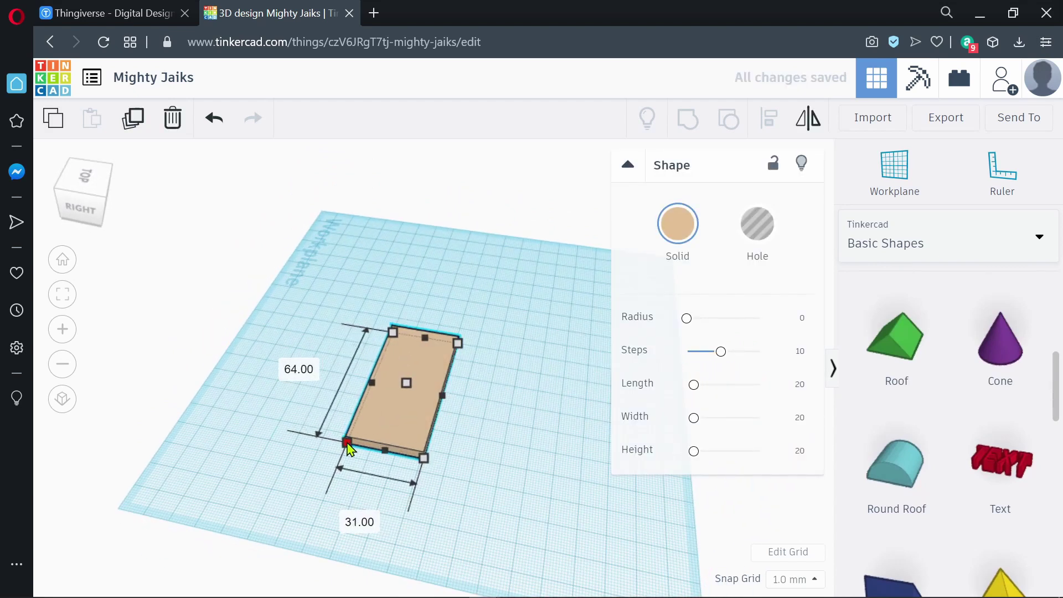
{"action": "left_click", "coordinate": [548, 491]}
{"action": "scroll", "coordinate": [996, 510], "scroll_direction": "down", "scroll_amount": 1}
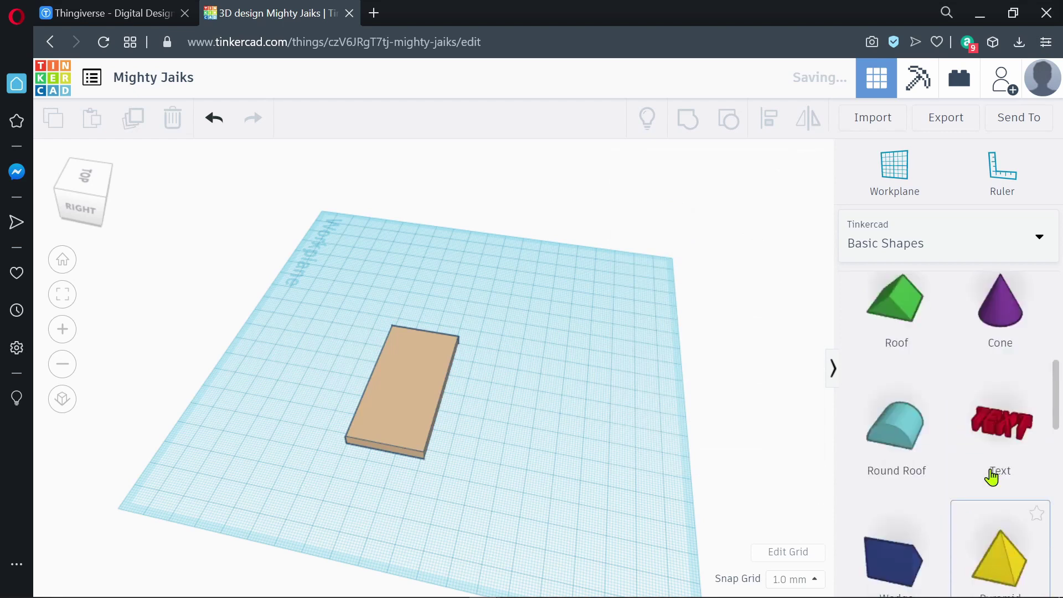
{"action": "scroll", "coordinate": [991, 476], "scroll_direction": "up", "scroll_amount": 5}
{"action": "scroll", "coordinate": [1000, 479], "scroll_direction": "down", "scroll_amount": 5}
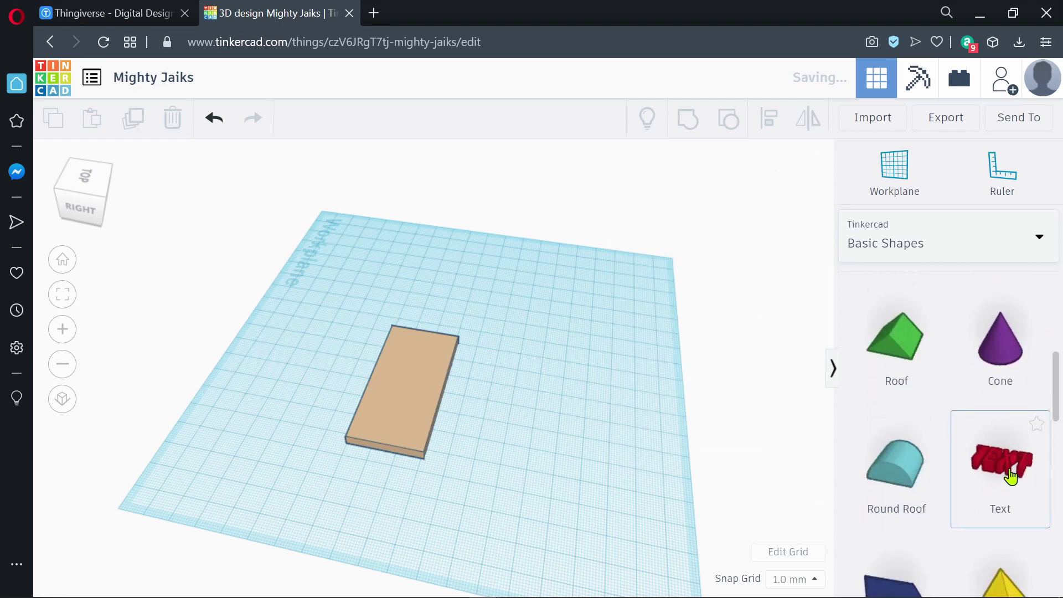
{"action": "right_click_drag", "start_coordinate": [439, 427], "coordinate": [728, 475]}
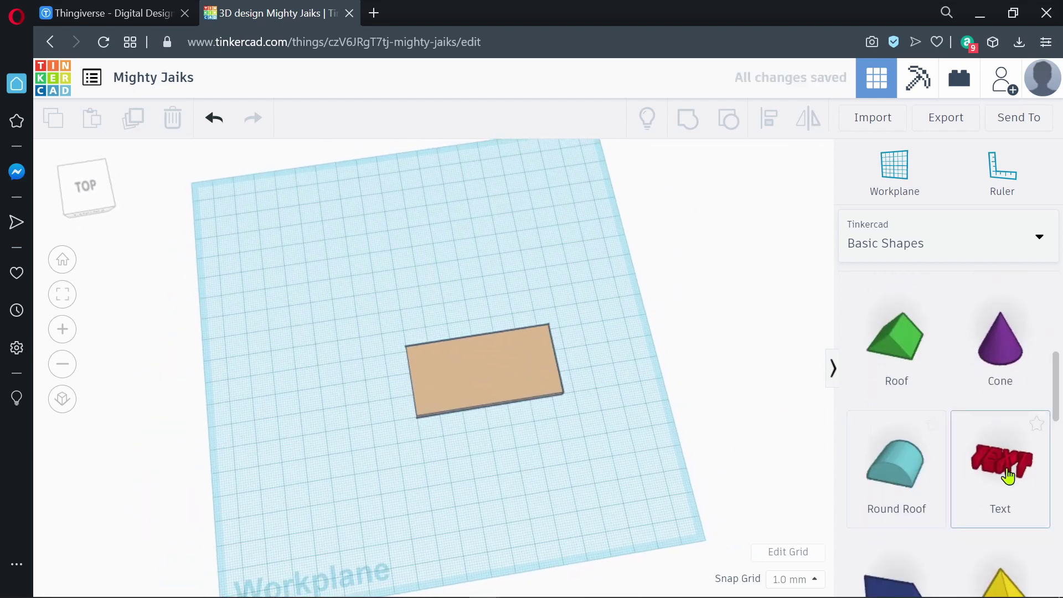
{"action": "left_click_drag", "start_coordinate": [1008, 476], "coordinate": [472, 316]}
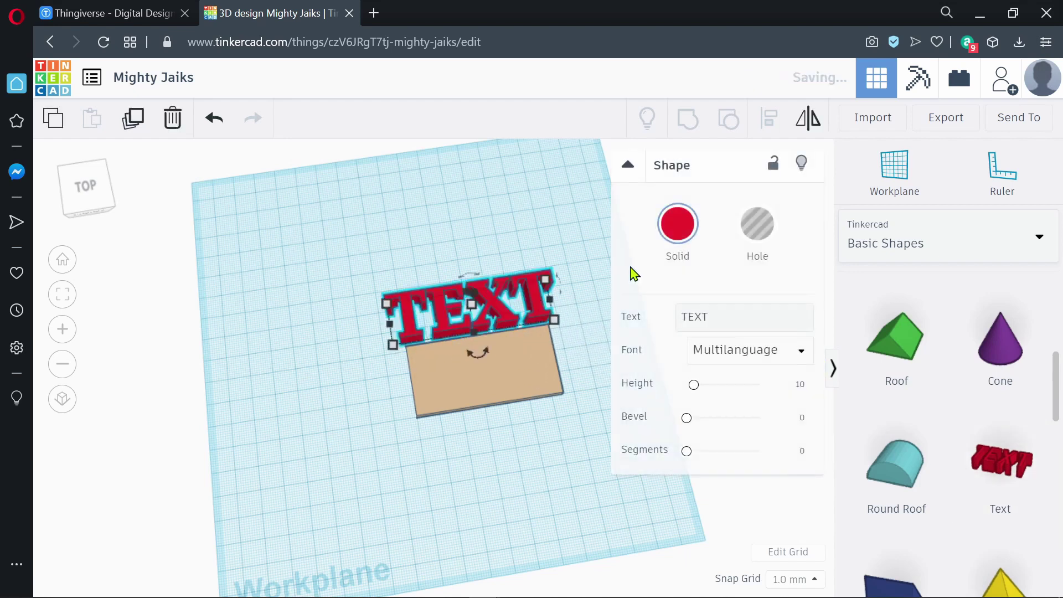
{"action": "left_click", "coordinate": [711, 324]}
{"action": "key", "text": "Delete"}
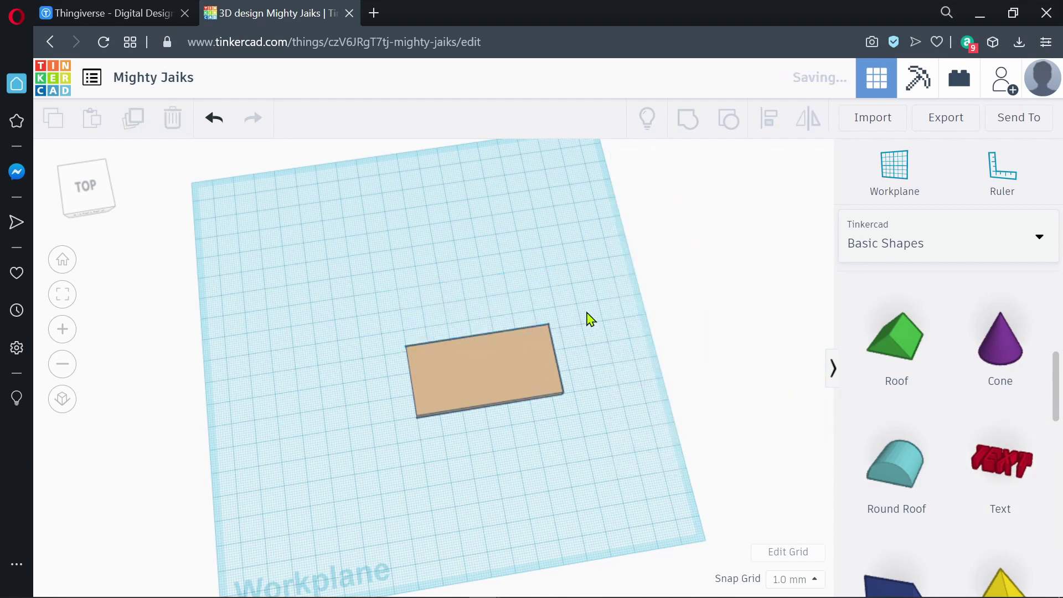
Place a Text shape at the right end of the tan plate and set its text to CAD.
{"action": "left_click_drag", "start_coordinate": [1003, 487], "coordinate": [632, 331]}
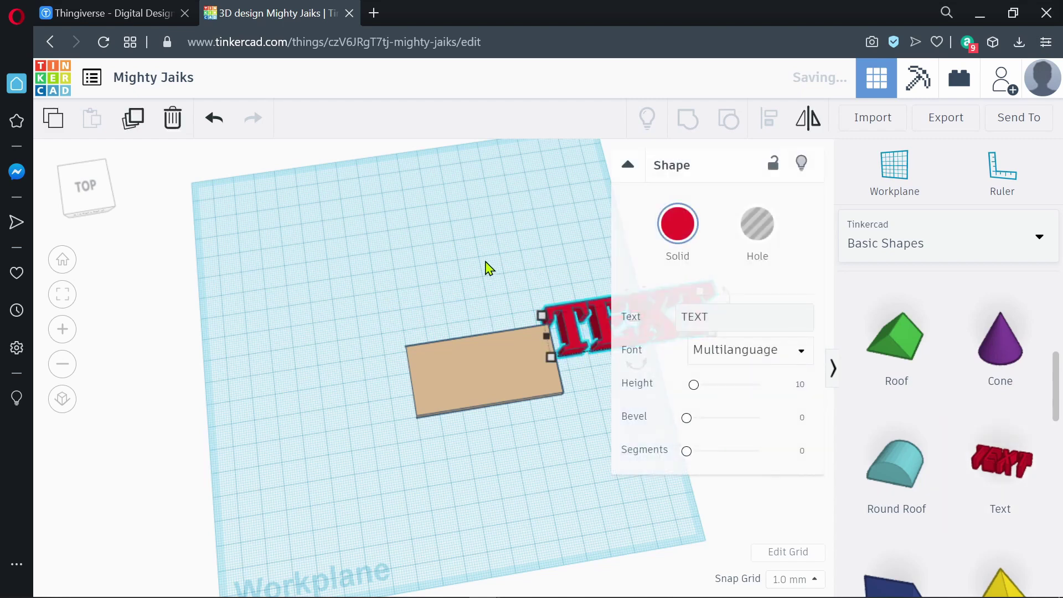
{"action": "left_click", "coordinate": [721, 318]}
{"action": "key", "text": "BackSpace"}
{"action": "key", "text": "BackSpace"}
{"action": "key", "text": "BackSpace"}
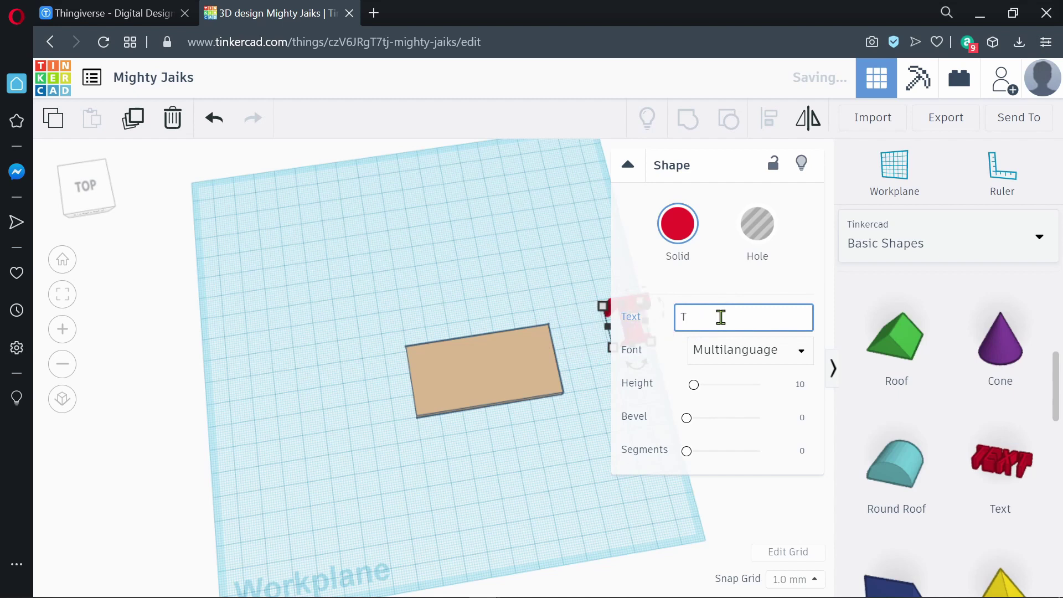
{"action": "type", "text": "TE"}
{"action": "key", "text": "BackSpace"}
{"action": "key", "text": "BackSpace"}
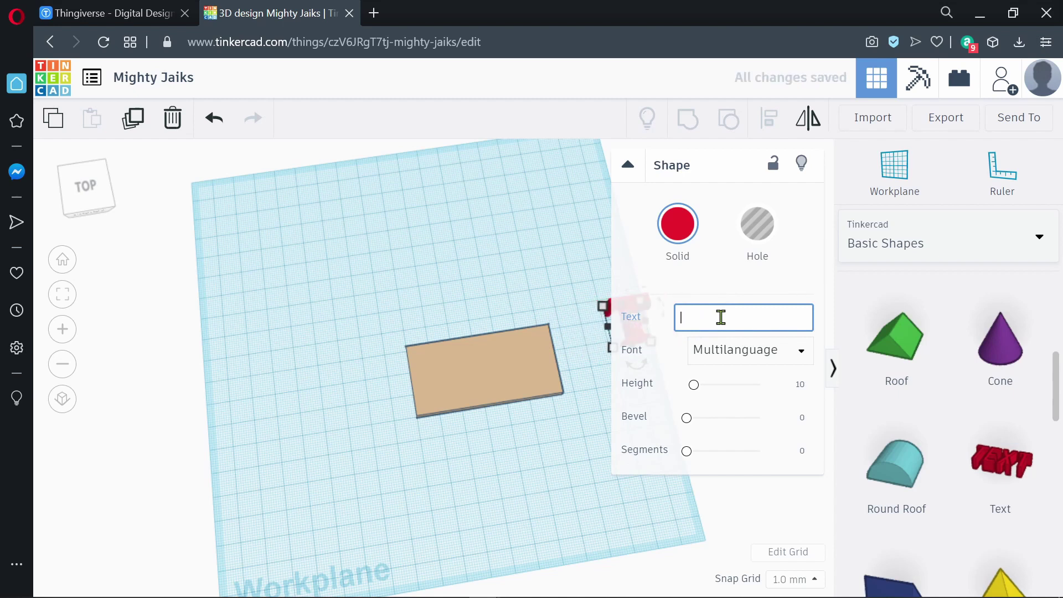
{"action": "type", "text": "CAD"}
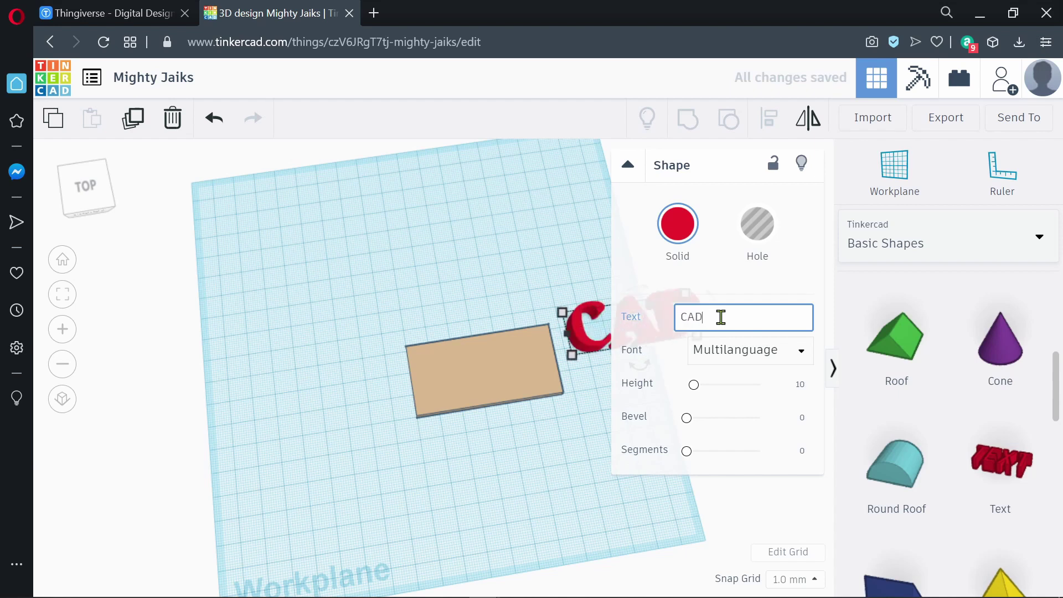
Change the CAD text's solid colour to bright yellow and collapse its shape settings.
{"action": "left_click", "coordinate": [677, 223]}
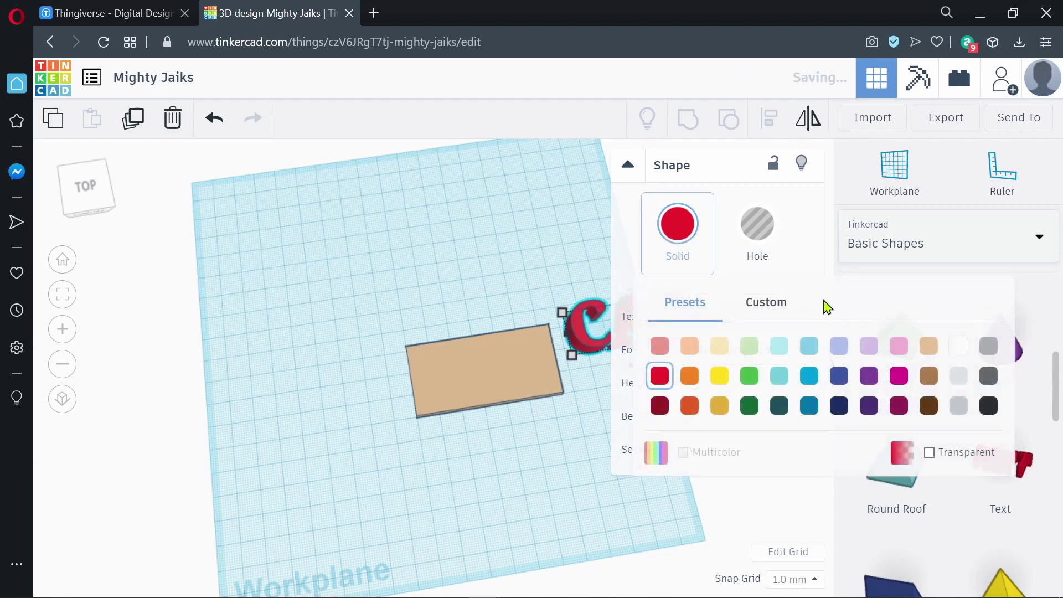
{"action": "left_click", "coordinate": [720, 375]}
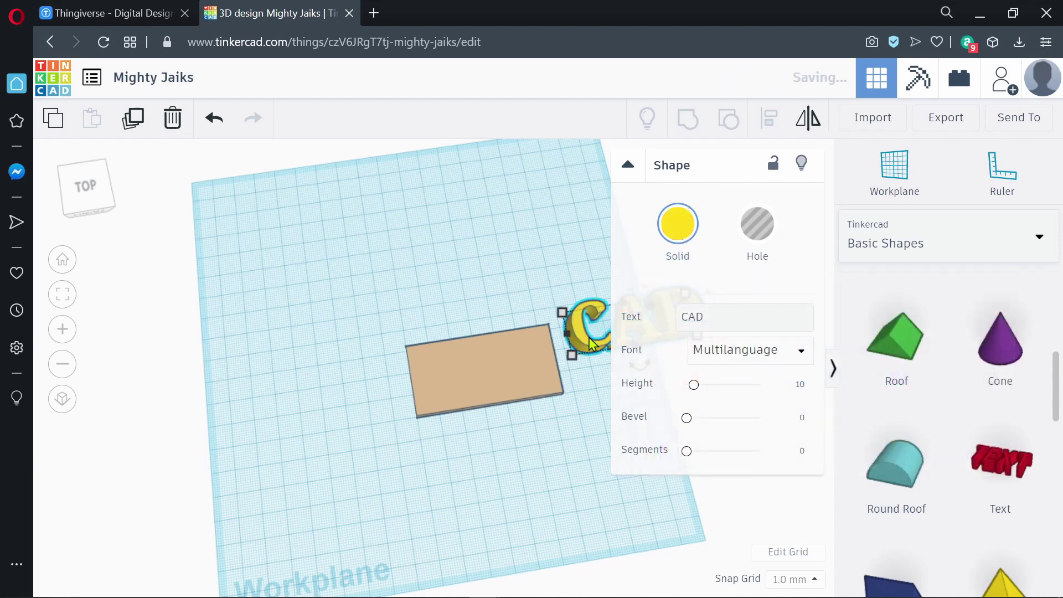
{"action": "key", "text": "Escape"}
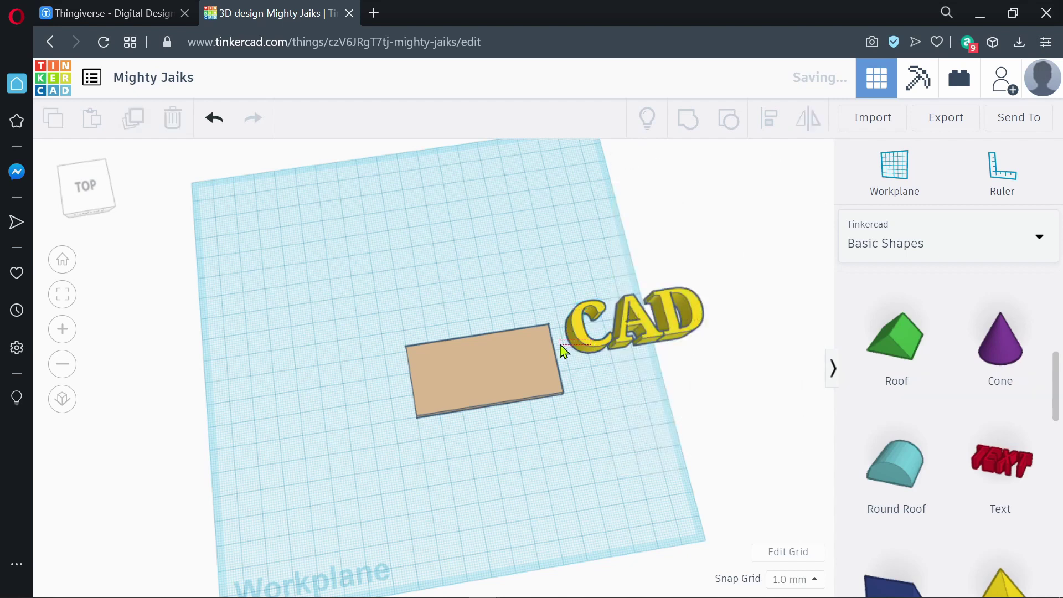
{"action": "left_click_drag", "start_coordinate": [563, 350], "coordinate": [564, 350]}
{"action": "left_click", "coordinate": [626, 166]}
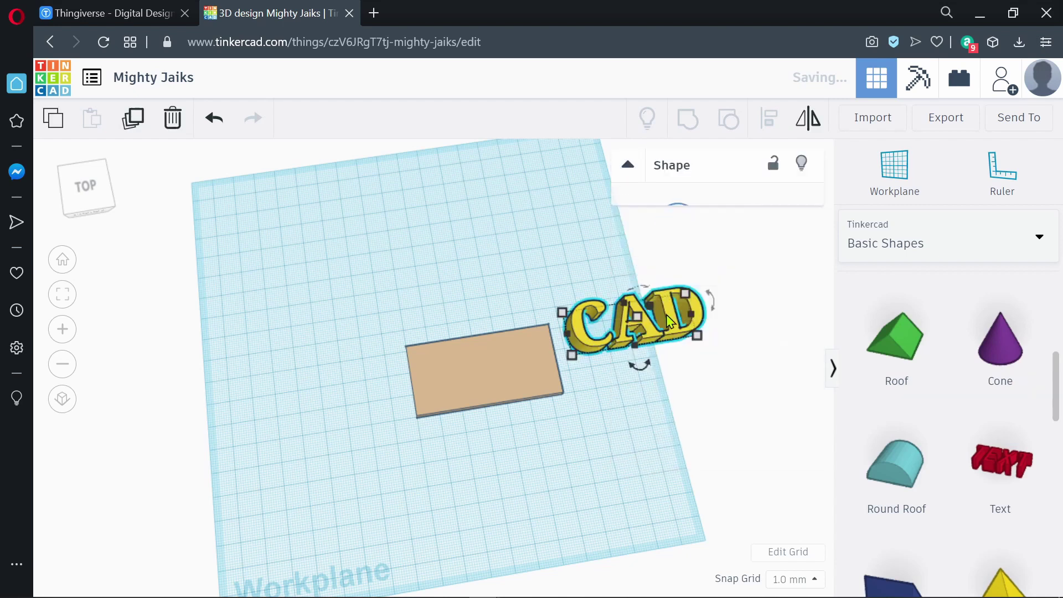
Move the yellow CAD text onto the tan plate so all three letters lie within its outline.
{"action": "left_click_drag", "start_coordinate": [683, 328], "coordinate": [658, 332]}
{"action": "key", "text": "Left"}
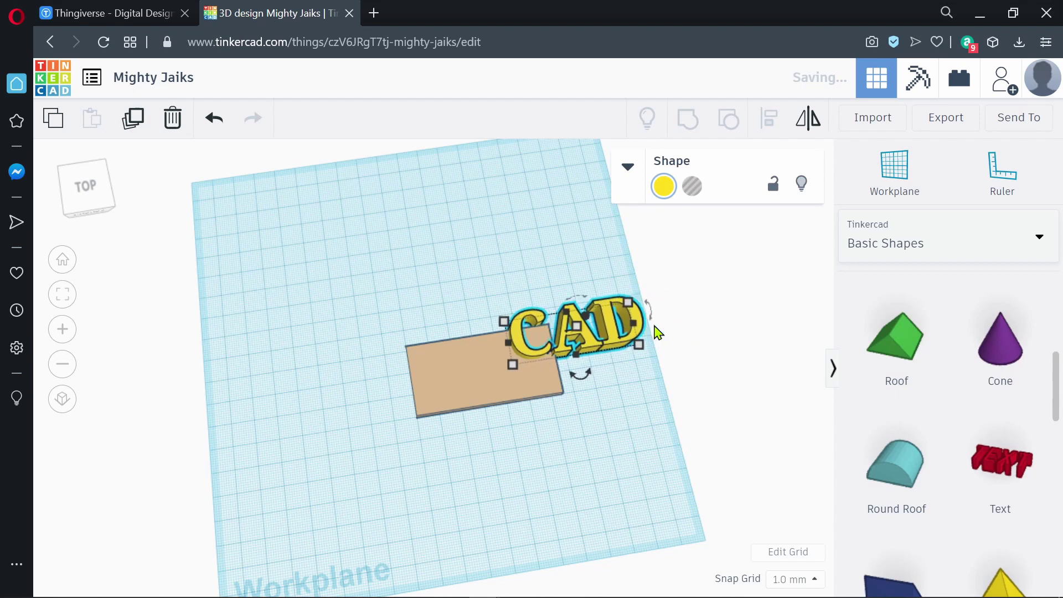
{"action": "key", "text": "Down"}
{"action": "key", "text": "Down"}
{"action": "key", "text": "Down"}
{"action": "key", "text": "Down"}
{"action": "key", "text": "Down"}
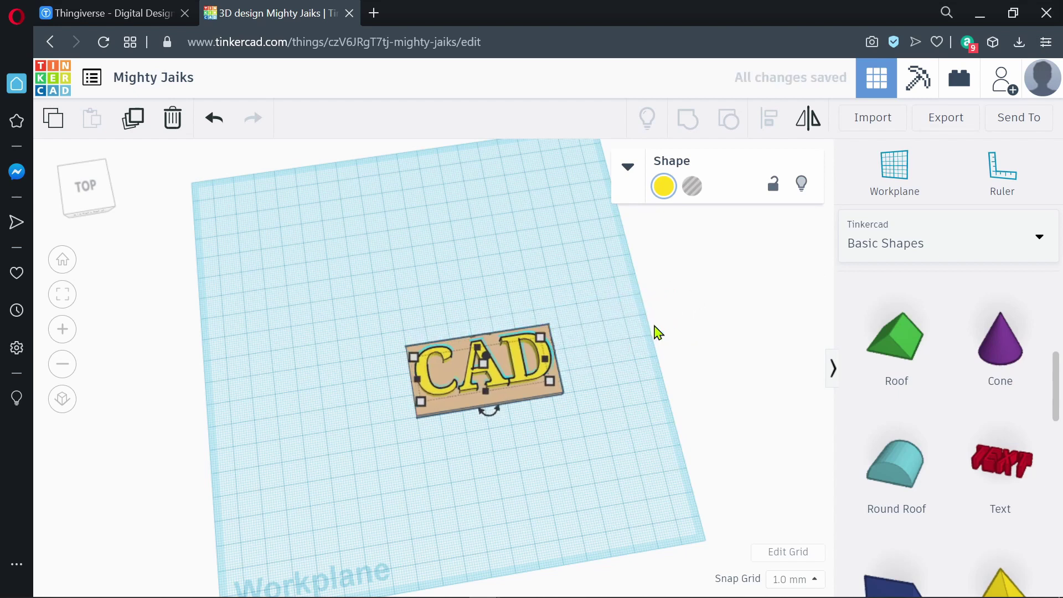
Thin the CAD text and sink it into the plate until its base is 1 mm above the workplane.
{"action": "right_click_drag", "start_coordinate": [662, 316], "coordinate": [576, 373]}
{"action": "left_click_drag", "start_coordinate": [485, 344], "coordinate": [483, 360]}
{"action": "mouse_move", "coordinate": [486, 311]}
{"action": "left_mouse_down"}
{"action": "mouse_move", "coordinate": [489, 301]}
{"action": "mouse_move", "coordinate": [486, 331]}
{"action": "left_mouse_up"}
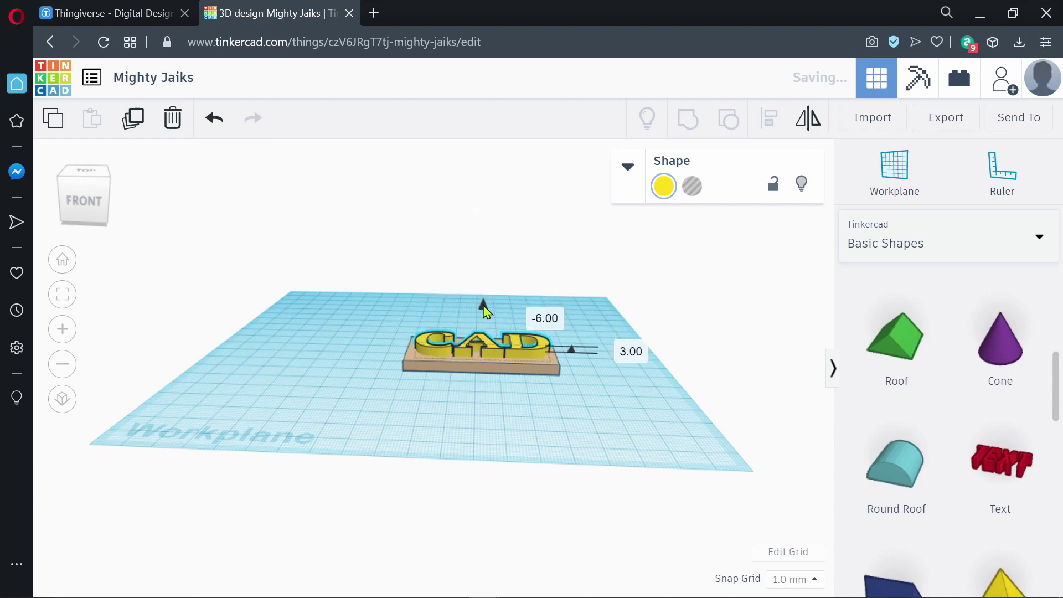
{"action": "left_click_drag", "start_coordinate": [483, 311], "coordinate": [483, 314]}
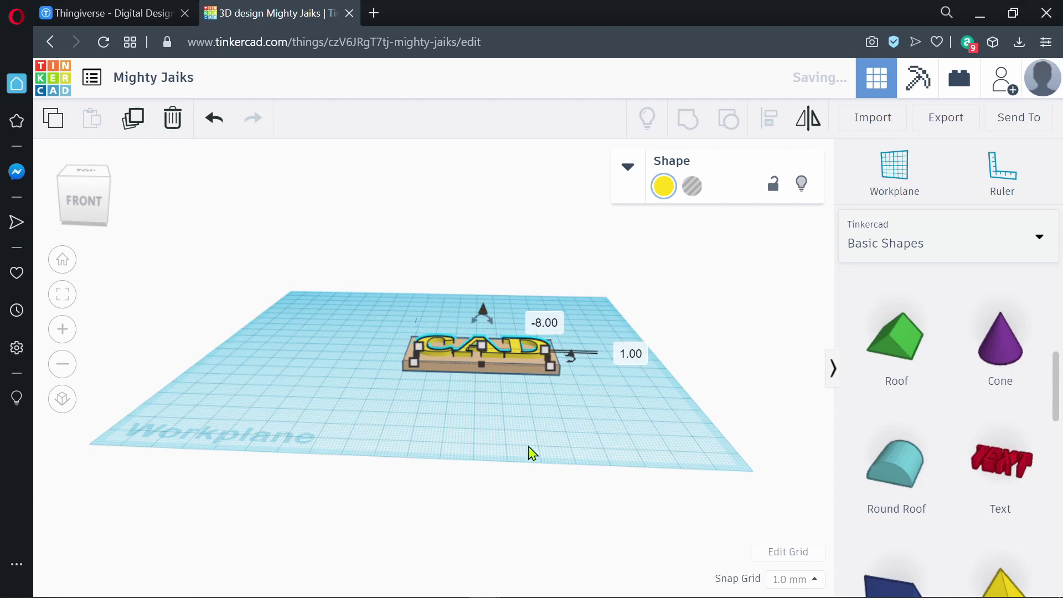
Turn the CAD text into a hole and shrink it to about 51.31 by 17.91 mm.
{"action": "right_click_drag", "start_coordinate": [528, 453], "coordinate": [554, 491]}
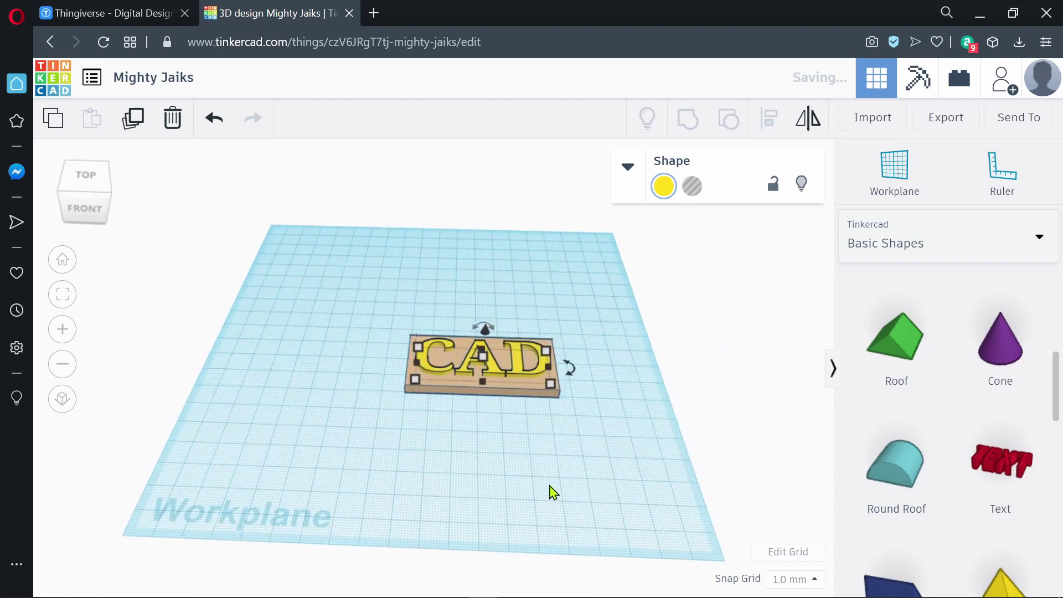
{"action": "left_click", "coordinate": [689, 202]}
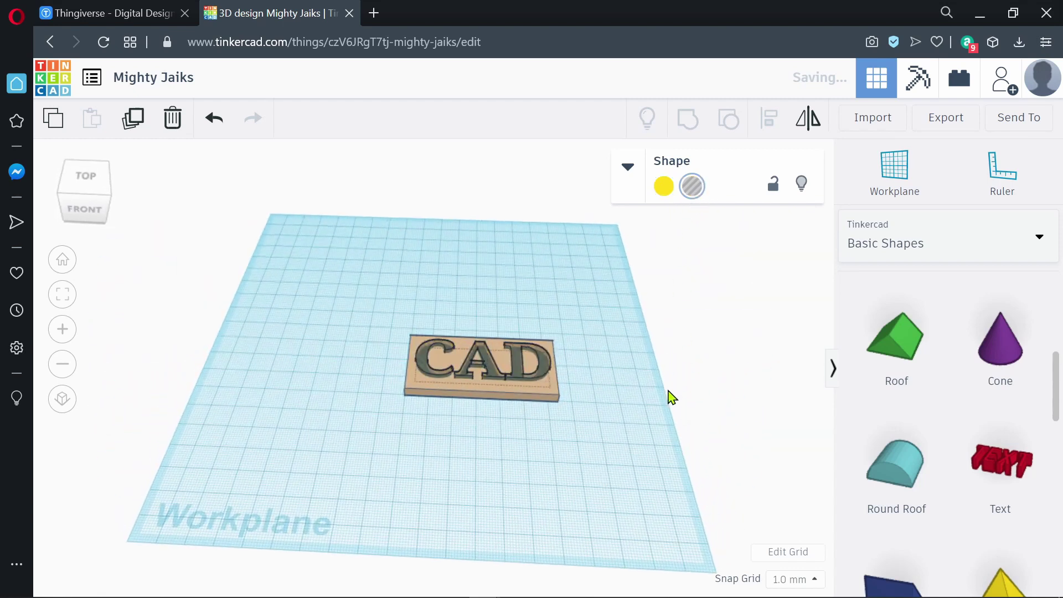
{"action": "right_click_drag", "start_coordinate": [670, 396], "coordinate": [616, 477]}
{"action": "scroll", "coordinate": [617, 477], "scroll_direction": "up", "scroll_amount": 5}
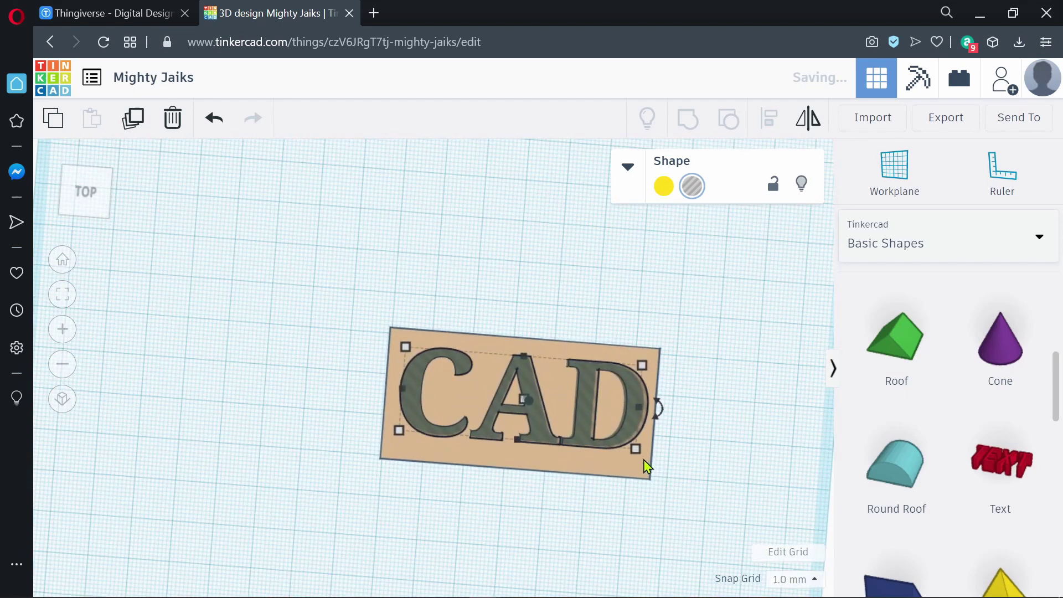
{"action": "left_click_drag", "start_coordinate": [637, 450], "coordinate": [613, 449]}
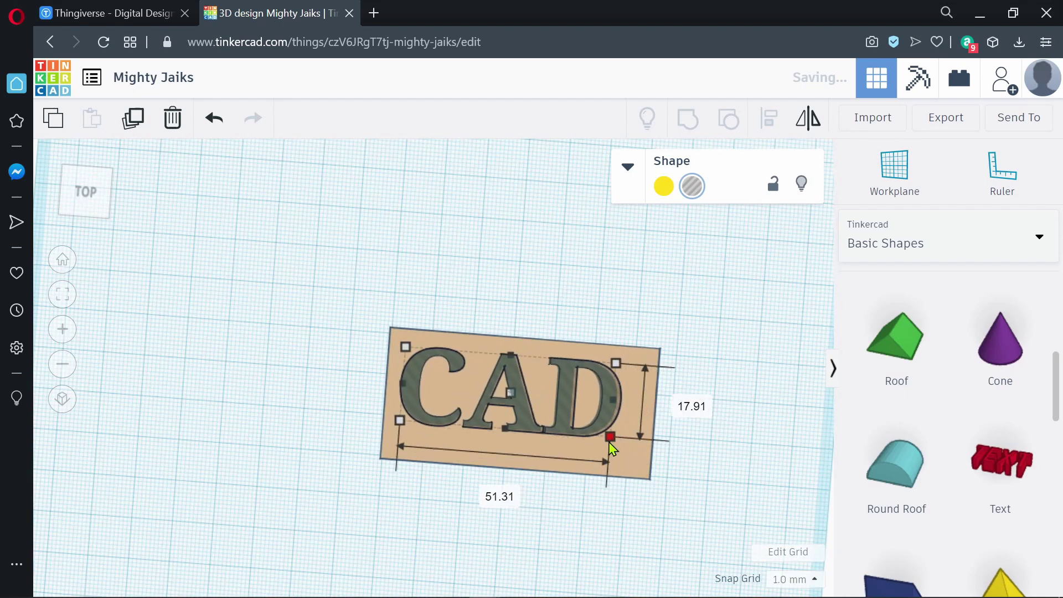
Nudge the CAD hole text rightward and slightly down within the plate, and deselect it.
{"action": "key", "text": "Right"}
{"action": "key", "text": "Right"}
{"action": "key", "text": "Right"}
{"action": "key", "text": "Right"}
{"action": "key", "text": "Right"}
{"action": "key", "text": "Down"}
{"action": "key", "text": "Down"}
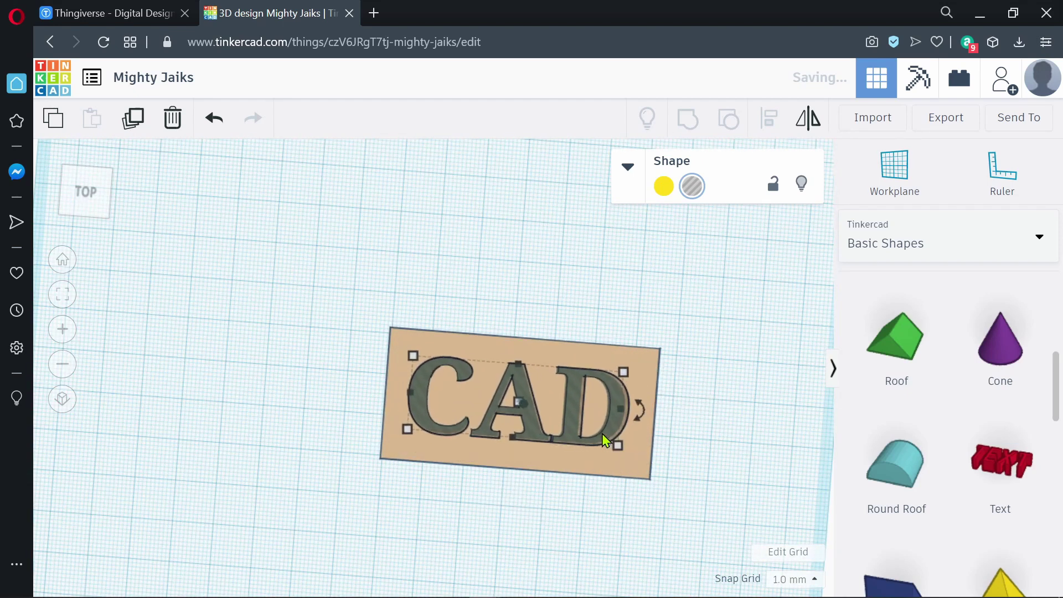
{"action": "key", "text": "Right"}
{"action": "left_click", "coordinate": [811, 465]}
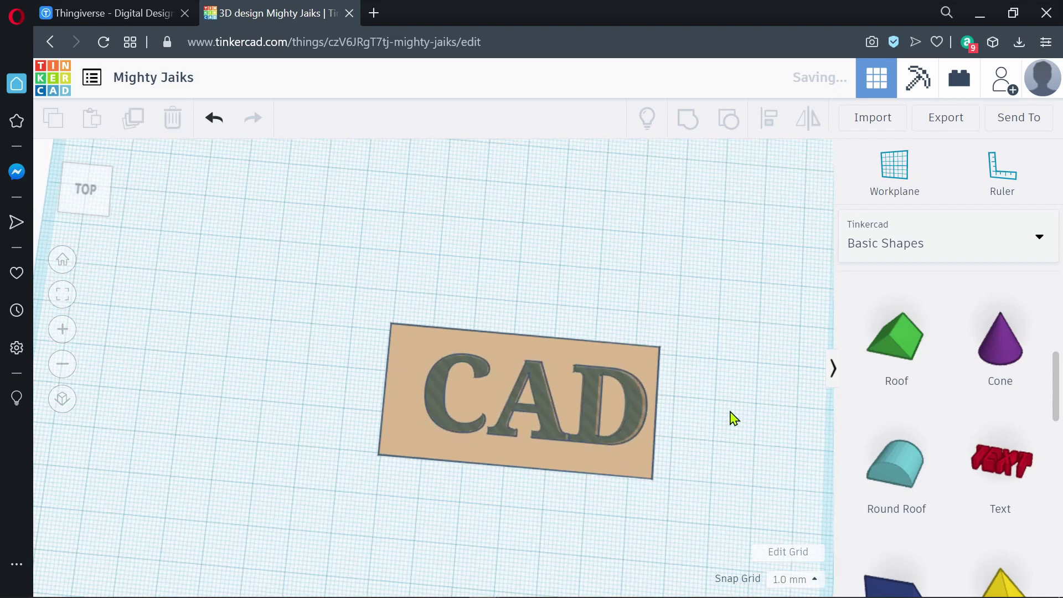
Raise the CAD hole text by 1 mm so its base sits 2 mm above the workplane.
{"action": "right_click_drag", "start_coordinate": [736, 420], "coordinate": [554, 426]}
{"action": "left_click", "coordinate": [508, 441]}
{"action": "right_click_drag", "start_coordinate": [671, 464], "coordinate": [425, 307]}
{"action": "mouse_move", "coordinate": [414, 282]}
{"action": "left_mouse_down"}
{"action": "mouse_move", "coordinate": [413, 260]}
{"action": "mouse_move", "coordinate": [409, 280]}
{"action": "left_mouse_up"}
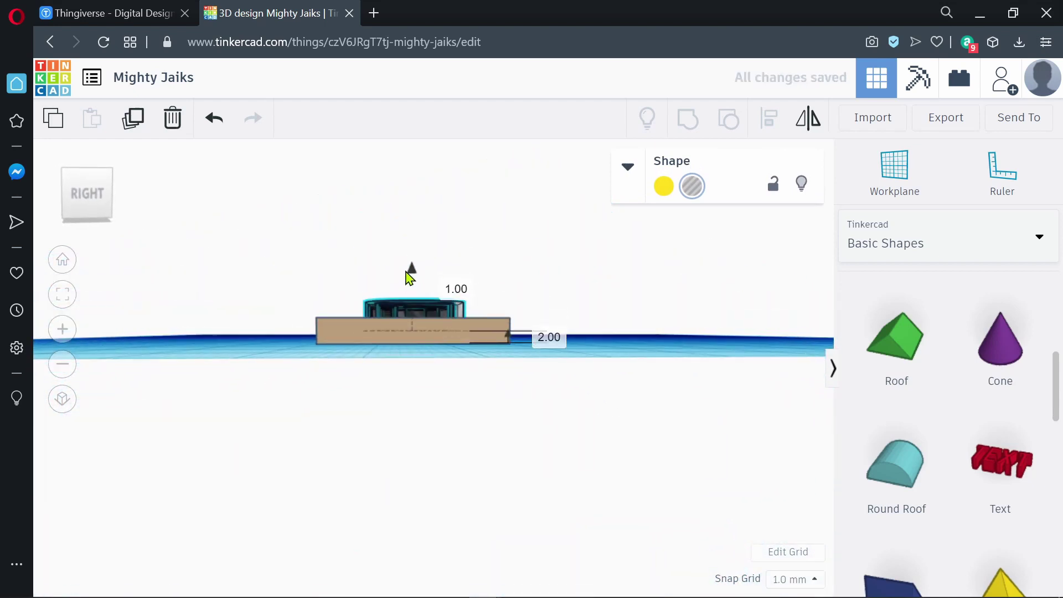
{"action": "right_click_drag", "start_coordinate": [559, 318], "coordinate": [858, 443]}
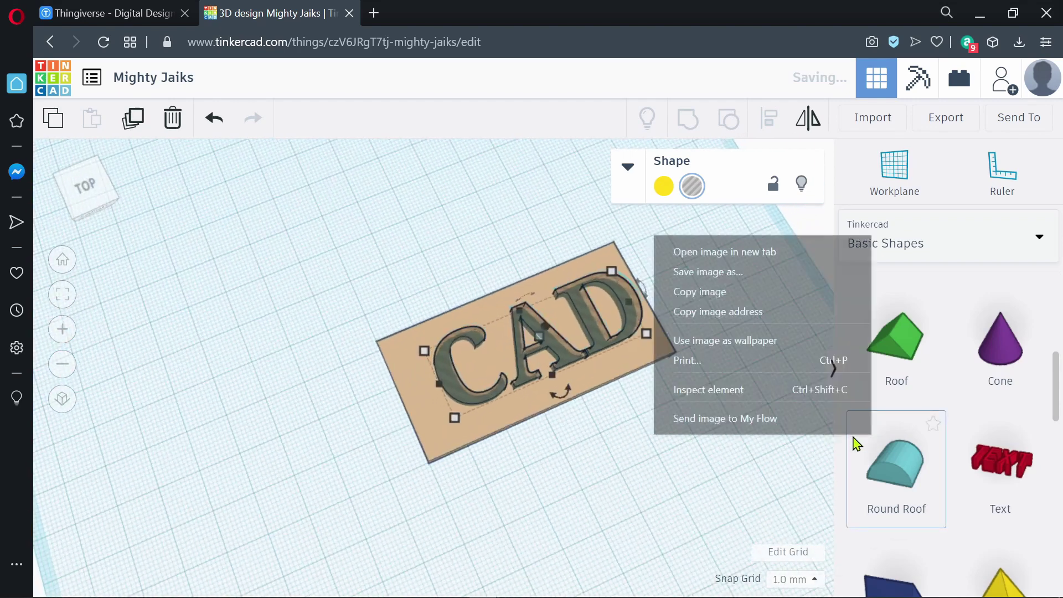
Place a cylinder hole on the workplane beside the plate's short edge near the C and shrink its base.
{"action": "scroll", "coordinate": [942, 487], "scroll_direction": "up", "scroll_amount": 6}
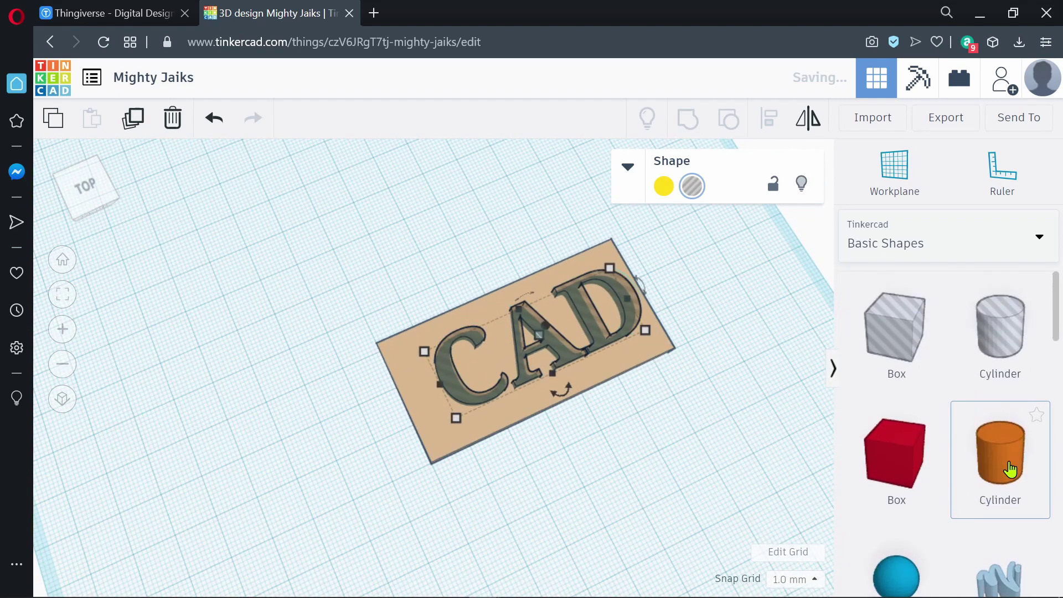
{"action": "left_click", "coordinate": [1009, 464]}
{"action": "left_click", "coordinate": [997, 360]}
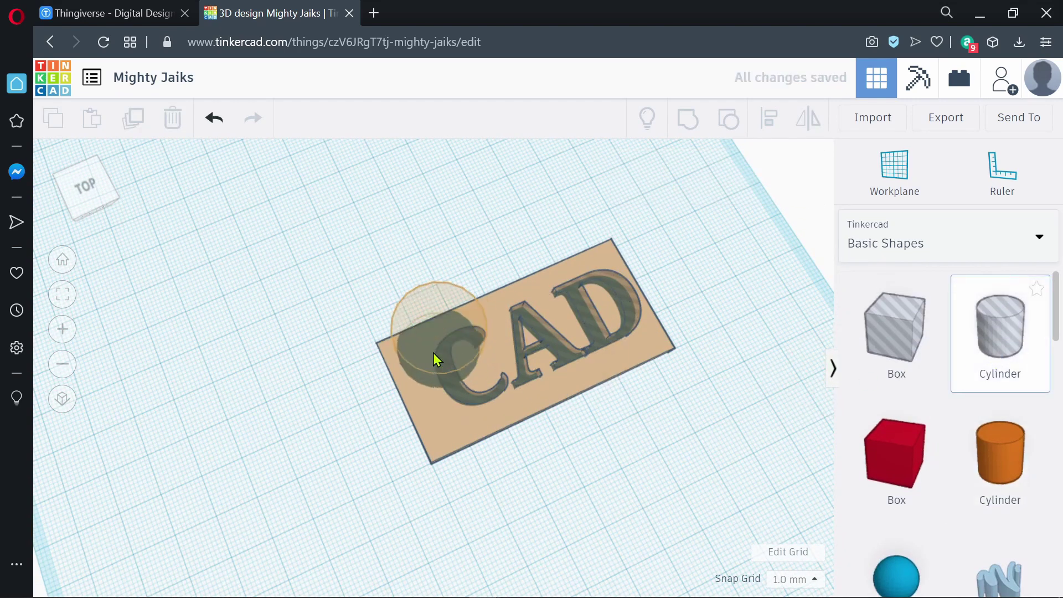
{"action": "left_click", "coordinate": [332, 419]}
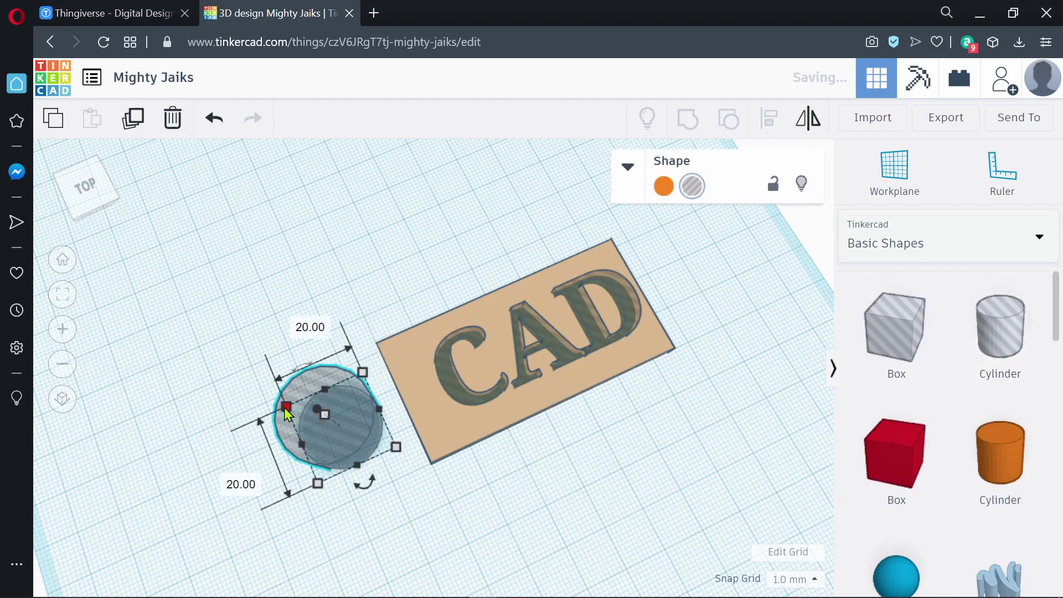
{"action": "left_click_drag", "start_coordinate": [286, 407], "coordinate": [358, 439]}
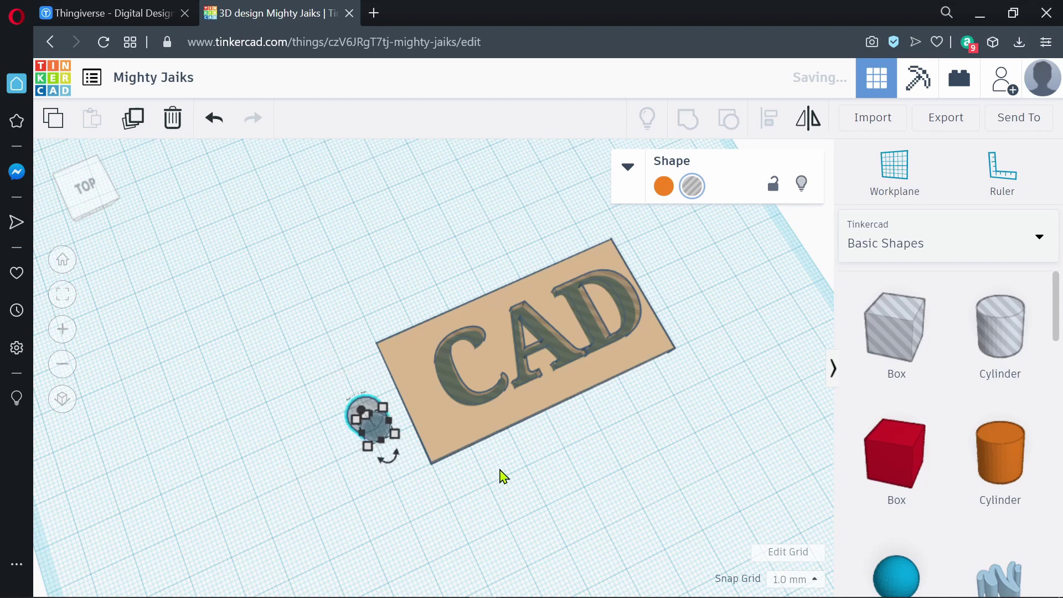
Move the cylinder hole onto the plate's free end beside the C and shrink its base to 5 by 5 mm.
{"action": "key", "text": "Up"}
{"action": "key", "text": "Up"}
{"action": "key", "text": "Up"}
{"action": "key", "text": "Up"}
{"action": "key", "text": "Up"}
{"action": "key", "text": "Up"}
{"action": "key", "text": "Up"}
{"action": "key", "text": "Up"}
{"action": "key", "text": "Up"}
{"action": "key", "text": "Up"}
{"action": "key", "text": "Up"}
{"action": "key", "text": "Up"}
{"action": "right_click_drag", "start_coordinate": [503, 476], "coordinate": [406, 426]}
{"action": "left_click_drag", "start_coordinate": [392, 403], "coordinate": [401, 400]}
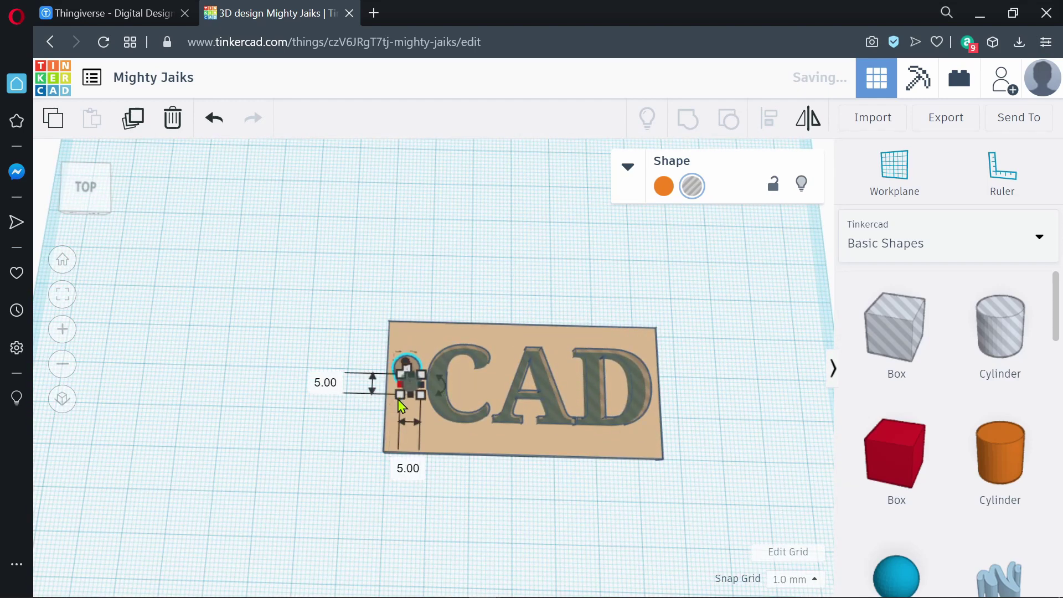
Nudge the cylinder hole slightly toward the plate's short edge and down, so it sits midway between the long edges.
{"action": "key", "text": "Left"}
{"action": "key", "text": "Left"}
{"action": "key", "text": "Down"}
{"action": "key", "text": "Down"}
{"action": "key", "text": "Right"}
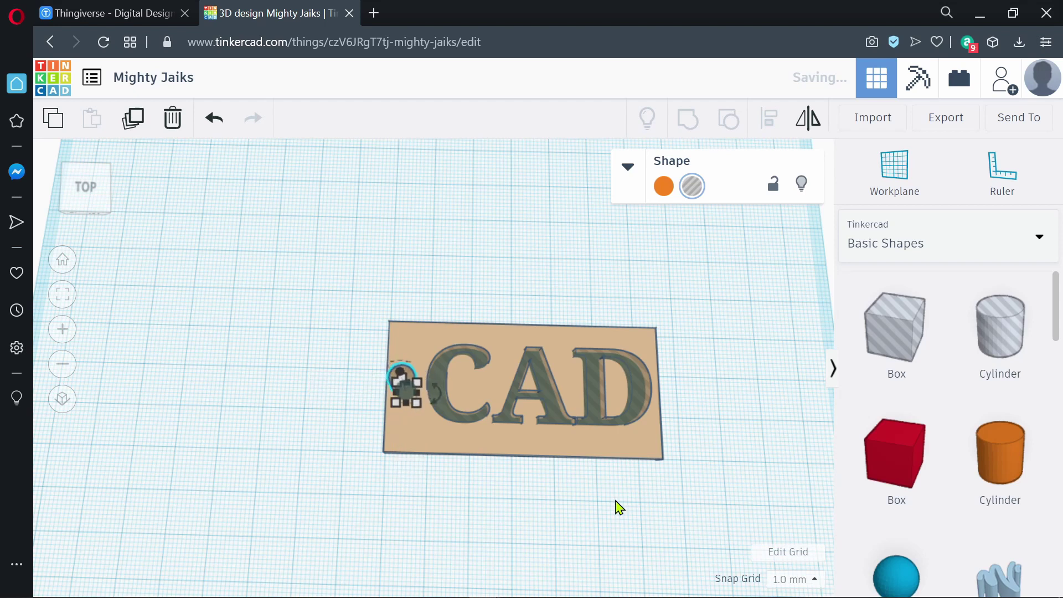
Check the cylinder hole's placement from above, bring its top closer to the plate, and deselect it.
{"action": "right_click_drag", "start_coordinate": [601, 431], "coordinate": [615, 454]}
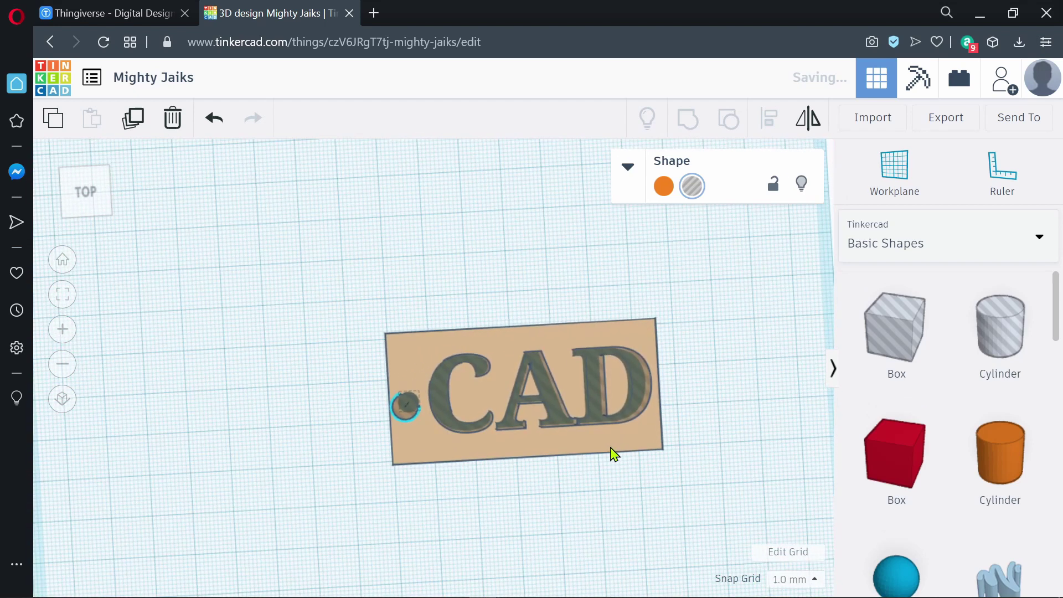
{"action": "left_click", "coordinate": [85, 191]}
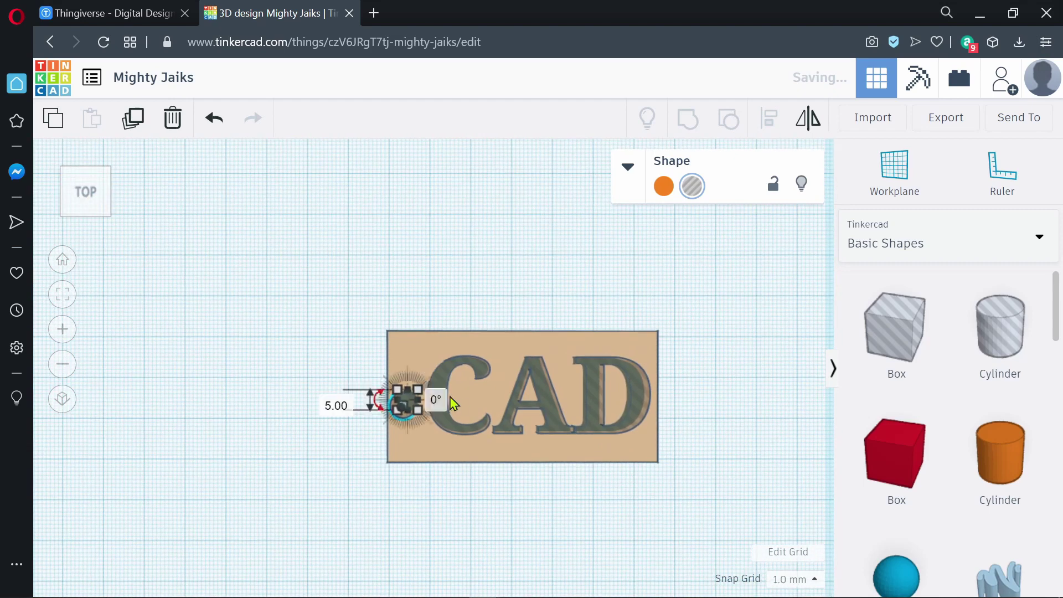
{"action": "scroll", "coordinate": [460, 410], "scroll_direction": "down", "scroll_amount": 2}
{"action": "scroll", "coordinate": [464, 410], "scroll_direction": "down", "scroll_amount": 4}
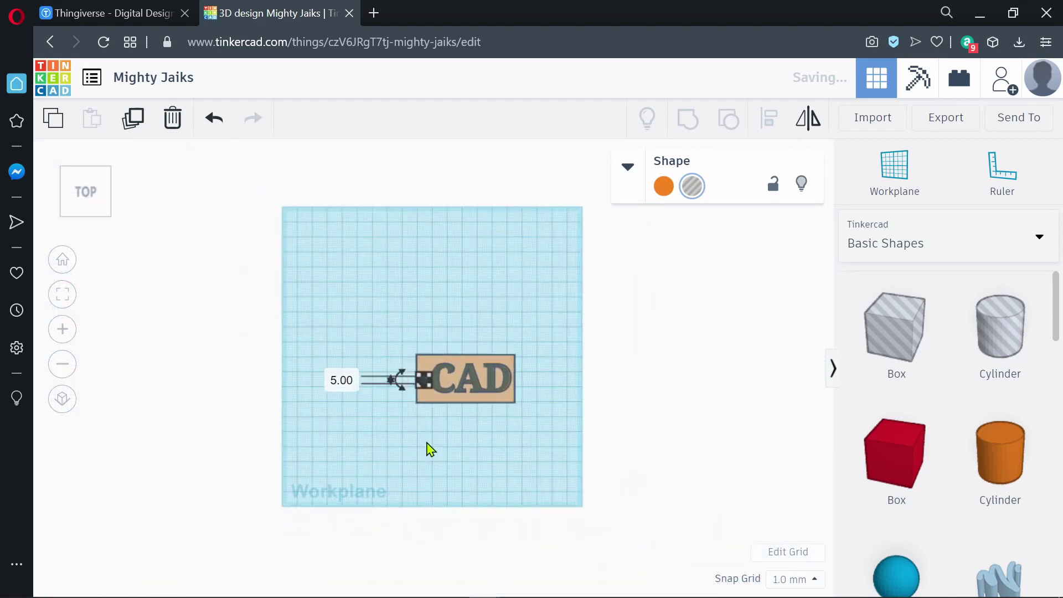
{"action": "scroll", "coordinate": [430, 448], "scroll_direction": "up", "scroll_amount": 3}
{"action": "scroll", "coordinate": [430, 448], "scroll_direction": "up", "scroll_amount": 3}
{"action": "right_click_drag", "start_coordinate": [415, 493], "coordinate": [413, 277]}
{"action": "left_click_drag", "start_coordinate": [413, 195], "coordinate": [416, 244]}
{"action": "left_click", "coordinate": [505, 430]}
{"action": "right_click_drag", "start_coordinate": [505, 430], "coordinate": [533, 311]}
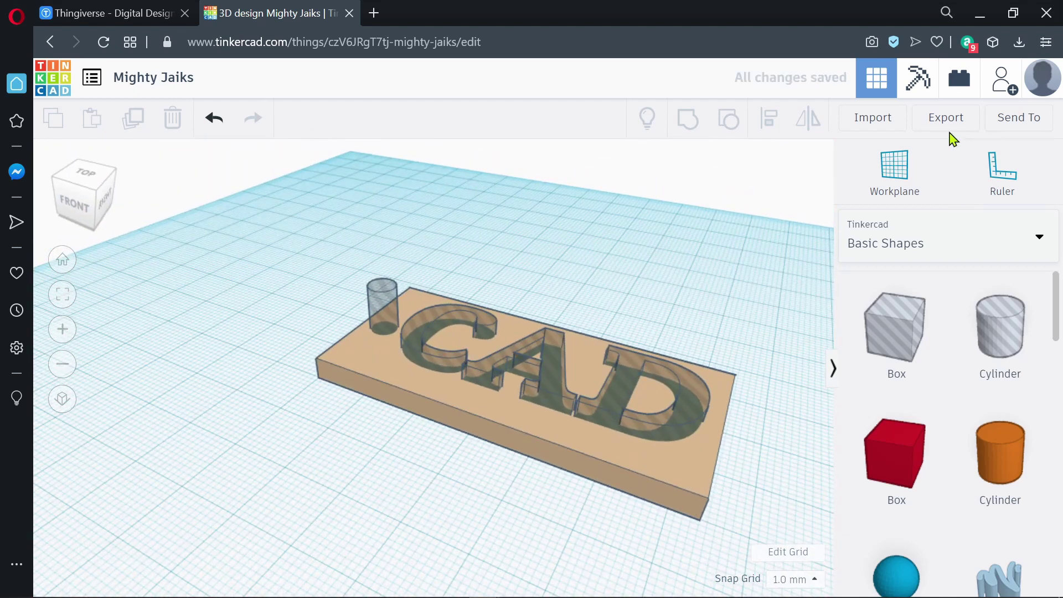
Rename the design as Test Tag.
{"action": "left_click", "coordinate": [170, 82]}
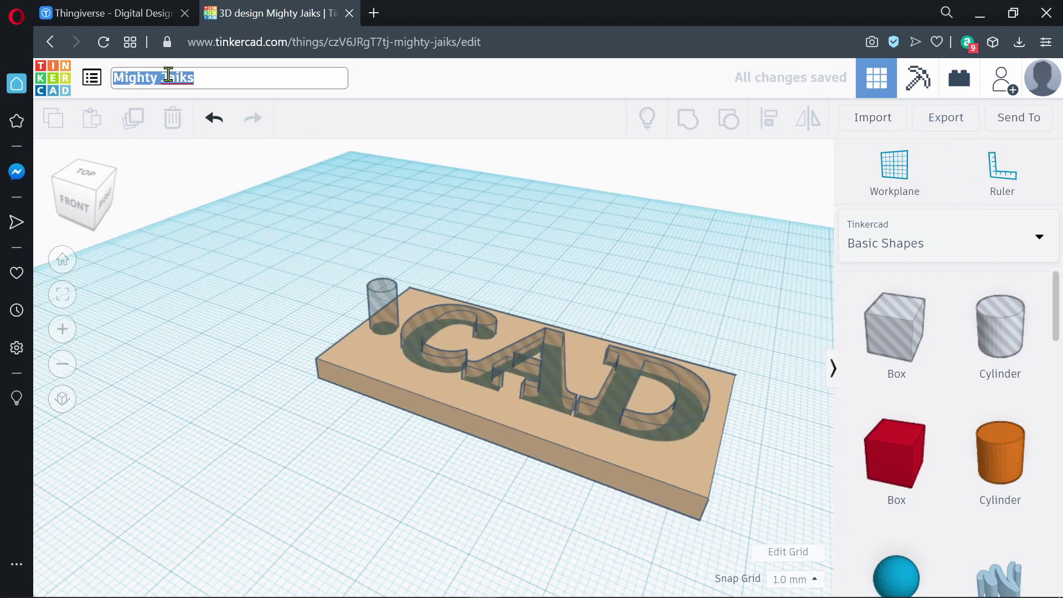
{"action": "type", "text": "T"}
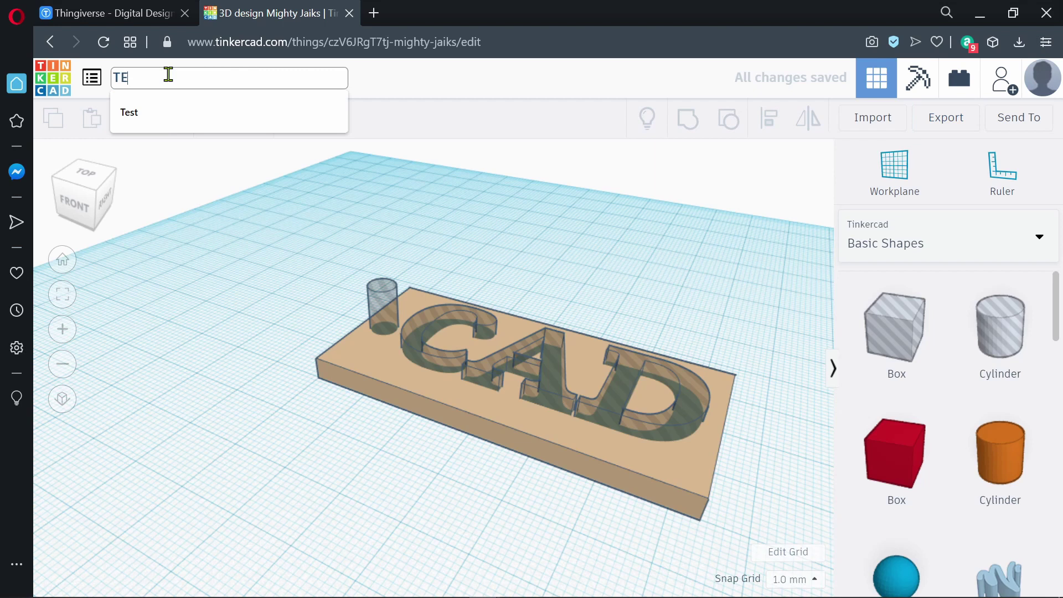
{"action": "type", "text": "est Tag"}
{"action": "key", "text": "Return"}
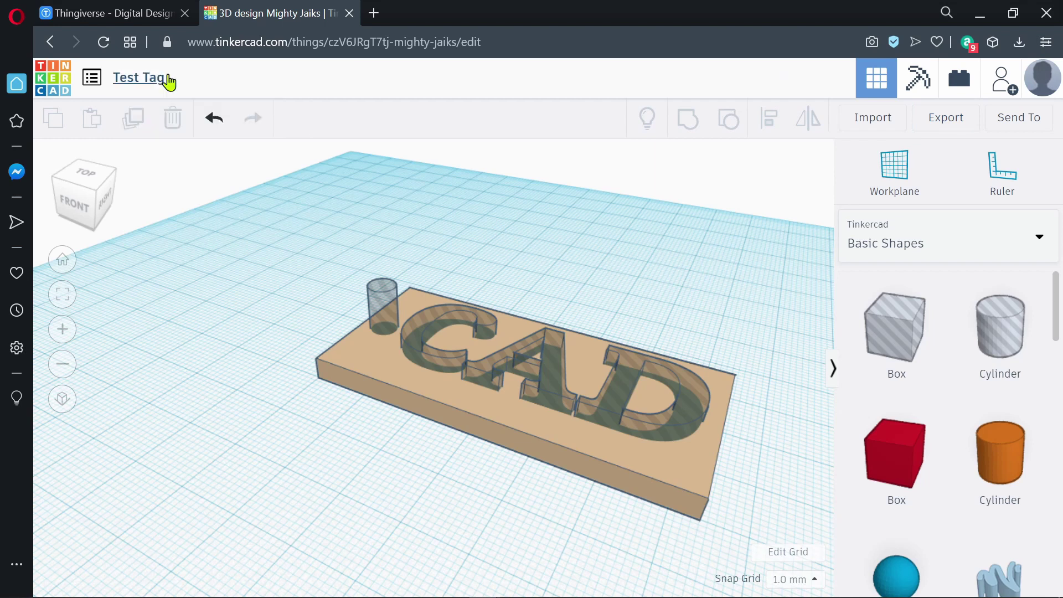
Export everything in the design as an STL file and show the downloaded Test Tag.stl in its folder.
{"action": "left_click", "coordinate": [948, 117]}
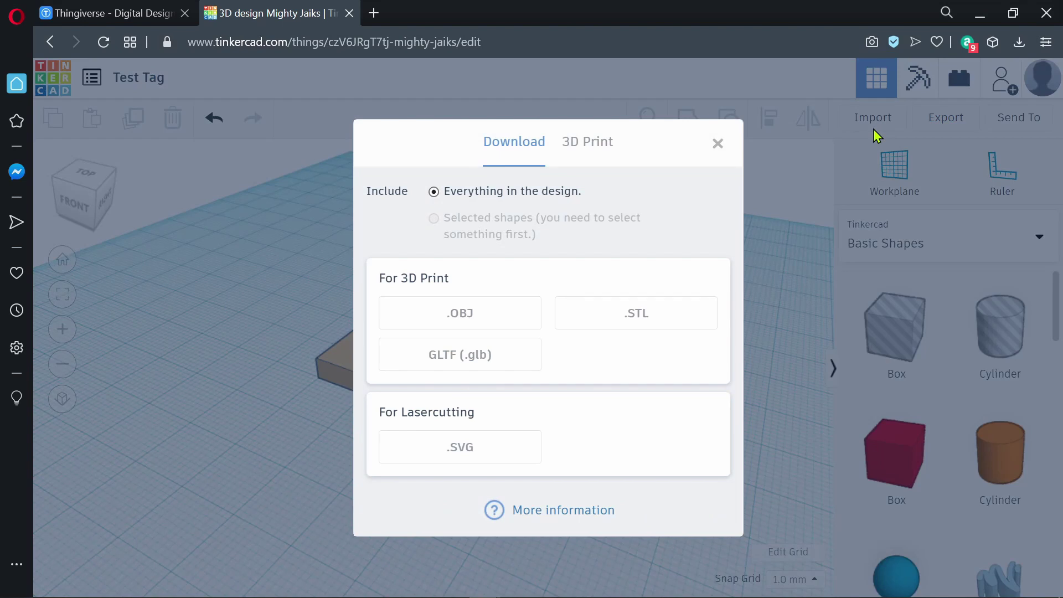
{"action": "left_click", "coordinate": [670, 329]}
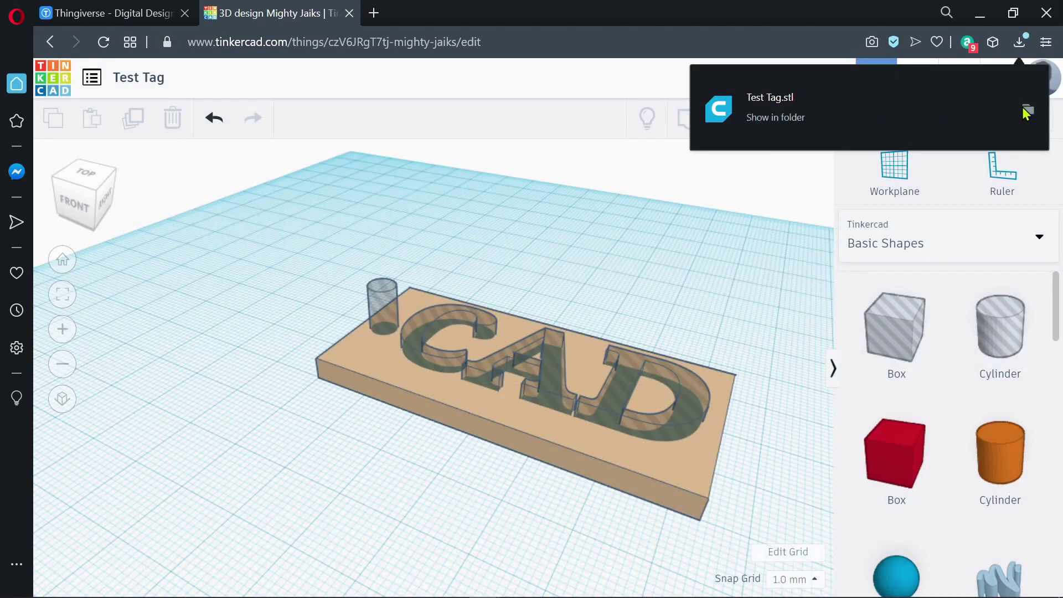
{"action": "left_click", "coordinate": [784, 126]}
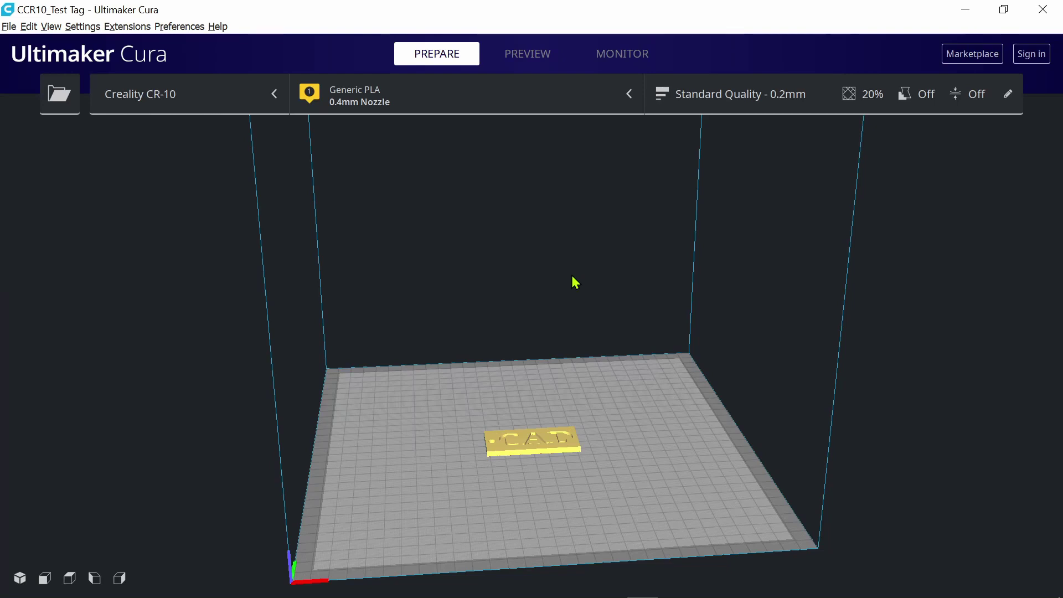
Examine the imported tag on the Ultimaker Cura build plate, checking the round hole and the engraved CAD letters from several angles.
{"action": "right_click_drag", "start_coordinate": [541, 273], "coordinate": [404, 443]}
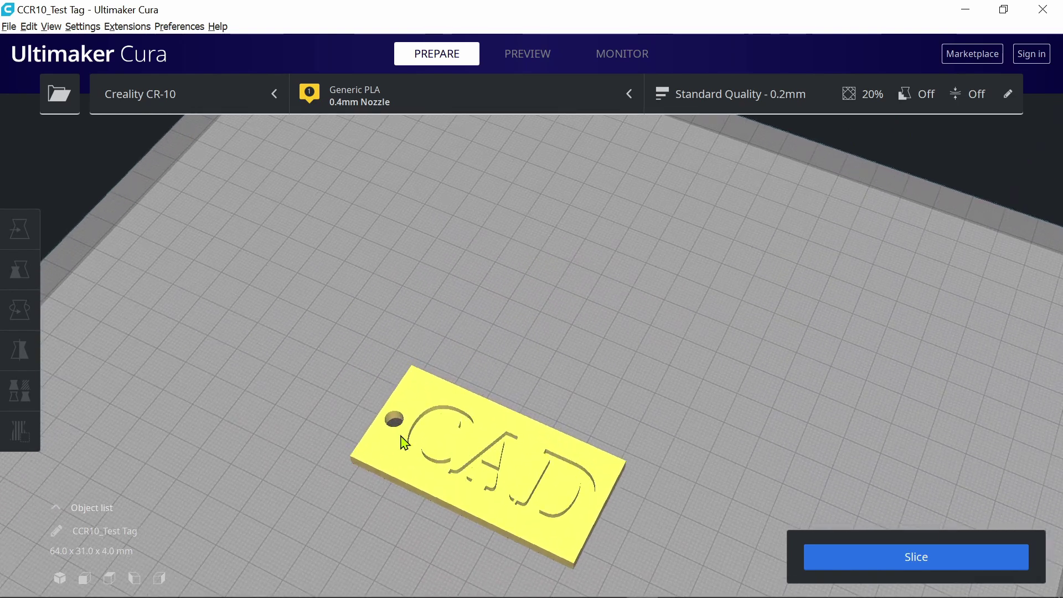
{"action": "middle_click_drag", "start_coordinate": [329, 431], "coordinate": [414, 494]}
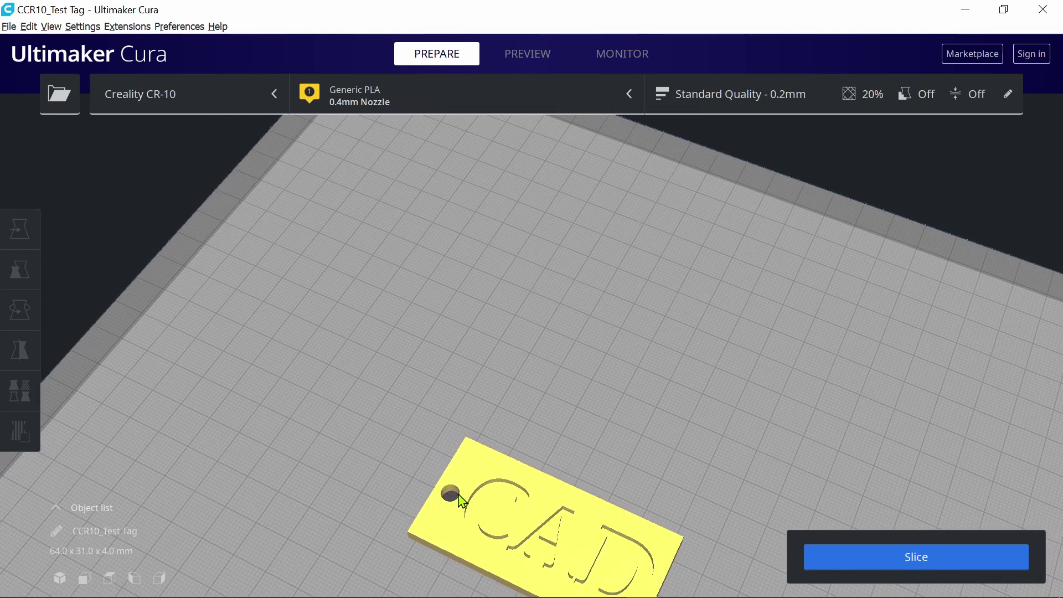
{"action": "right_click_drag", "start_coordinate": [460, 501], "coordinate": [387, 510]}
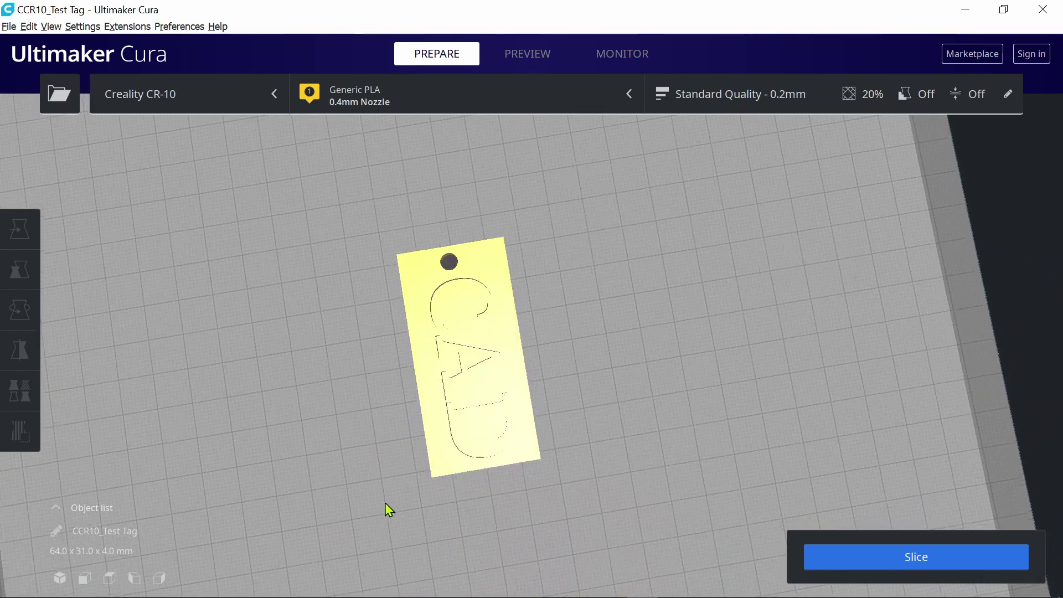
{"action": "right_click_drag", "start_coordinate": [484, 313], "coordinate": [513, 525]}
{"action": "left_click", "coordinate": [513, 525]}
{"action": "right_click", "coordinate": [517, 505]}
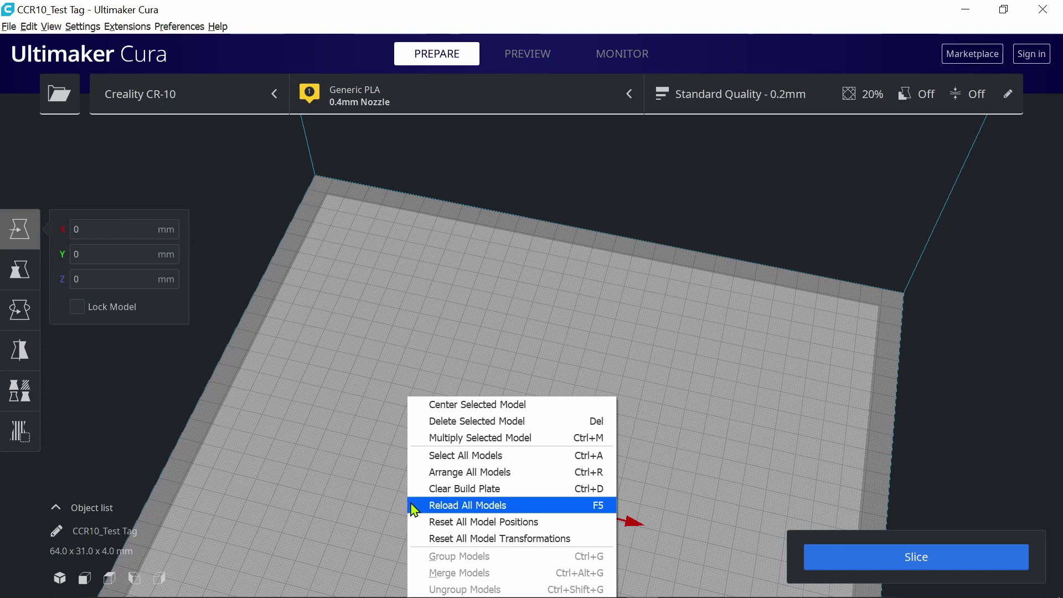
{"action": "left_click", "coordinate": [431, 255]}
{"action": "right_click_drag", "start_coordinate": [432, 255], "coordinate": [475, 491]}
{"action": "scroll", "coordinate": [524, 517], "scroll_direction": "up", "scroll_amount": 6}
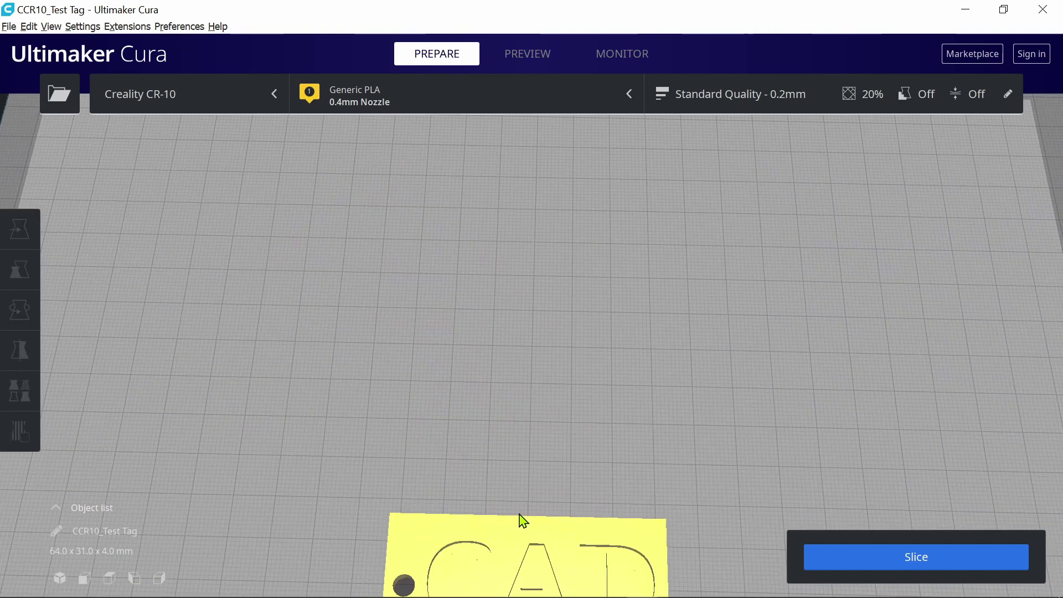
{"action": "middle_click_drag", "start_coordinate": [524, 520], "coordinate": [539, 277]}
{"action": "scroll", "coordinate": [542, 338], "scroll_direction": "up", "scroll_amount": 4}
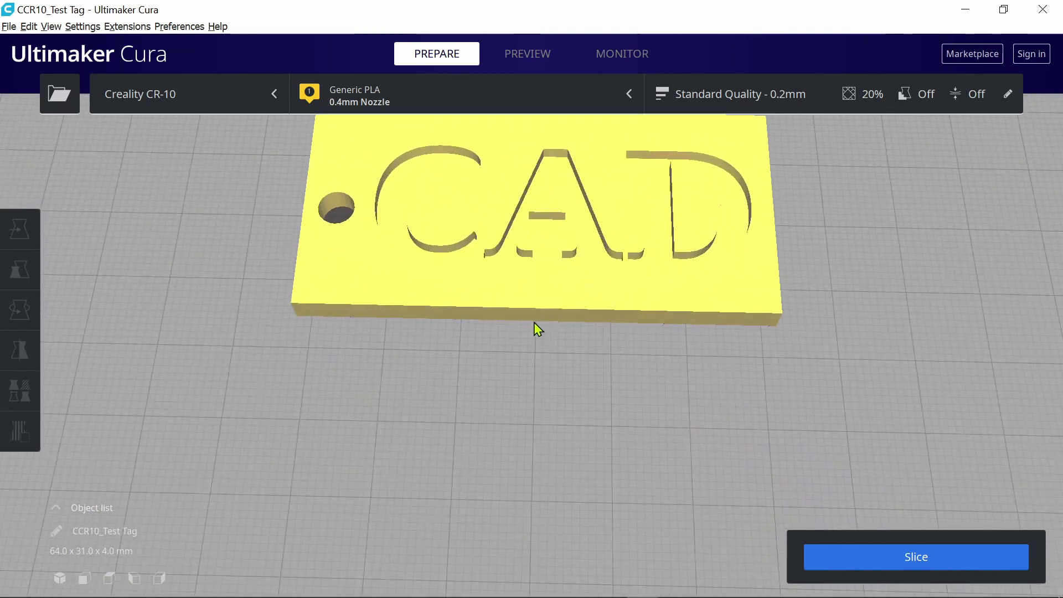
{"action": "mouse_move", "coordinate": [528, 386]}
{"action": "right_mouse_down"}
{"action": "mouse_move", "coordinate": [526, 354]}
{"action": "mouse_move", "coordinate": [524, 375]}
{"action": "right_mouse_up"}
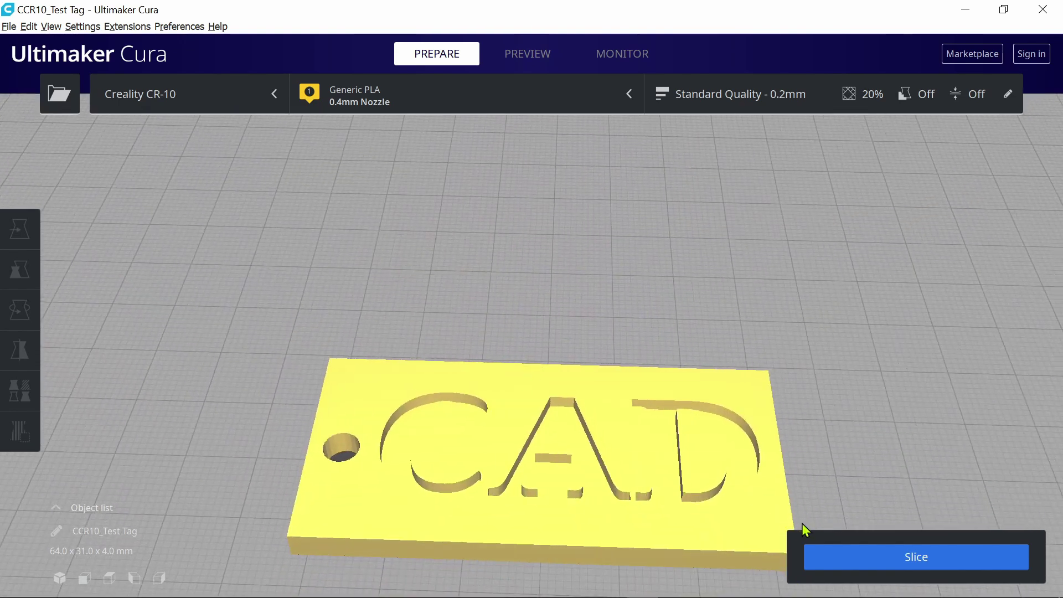
Slice the tag at its original size with the Standard Quality 0.2 mm profile.
{"action": "left_click", "coordinate": [869, 571]}
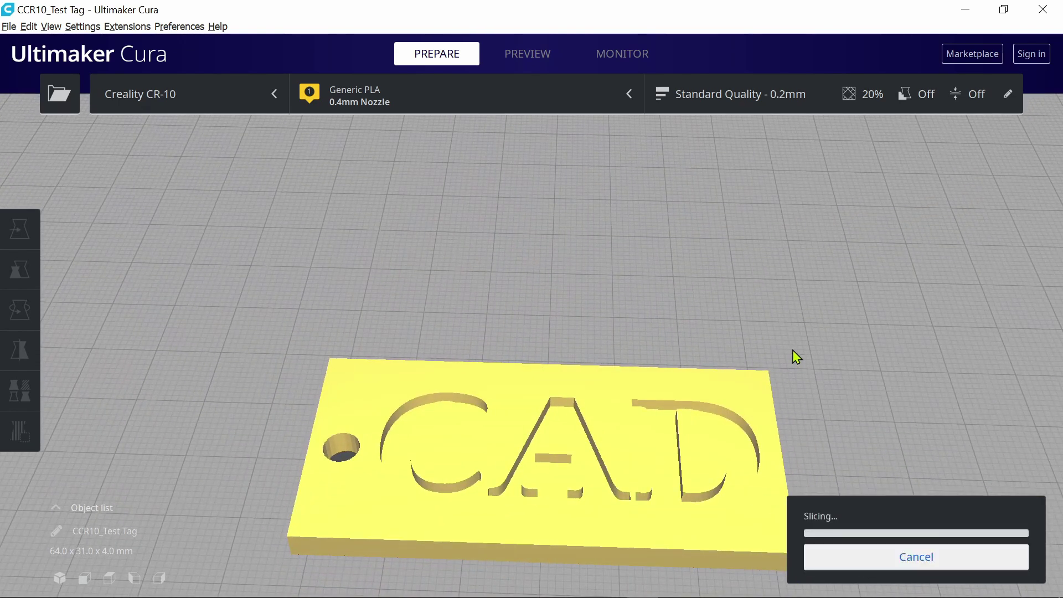
{"action": "scroll", "coordinate": [829, 427], "scroll_direction": "down", "scroll_amount": 2}
{"action": "scroll", "coordinate": [853, 414], "scroll_direction": "down", "scroll_amount": 5}
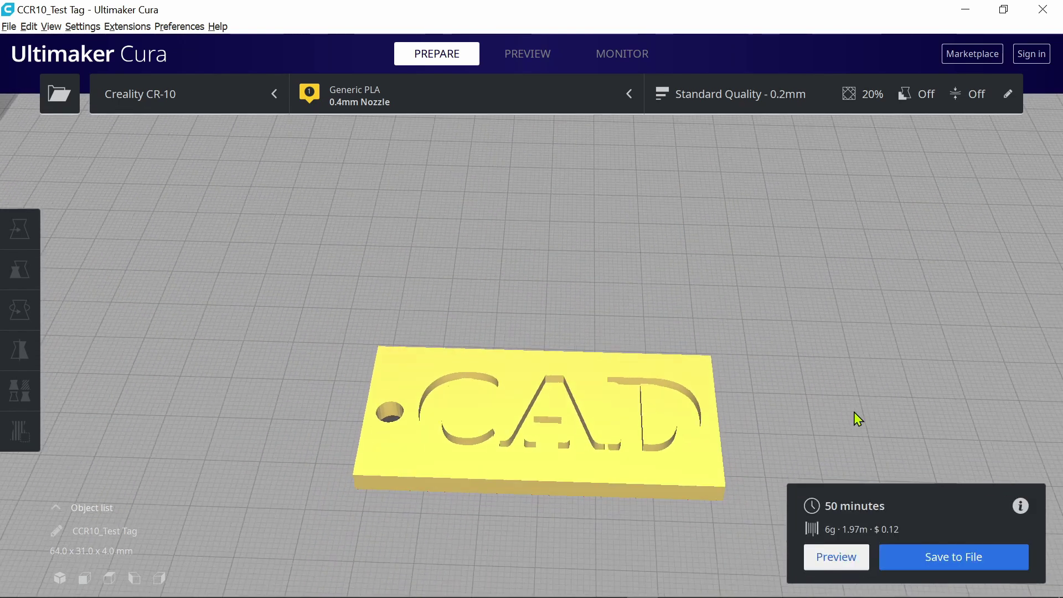
Scale the tag uniformly to about 115.12 % and slice it again.
{"action": "left_click", "coordinate": [530, 339]}
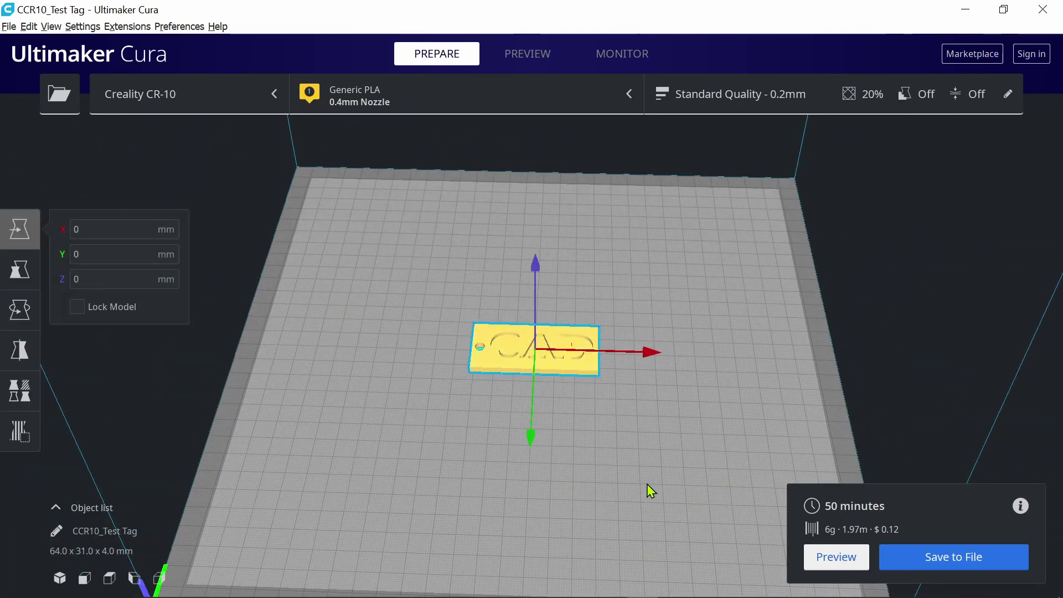
{"action": "scroll", "coordinate": [643, 460], "scroll_direction": "up", "scroll_amount": 5}
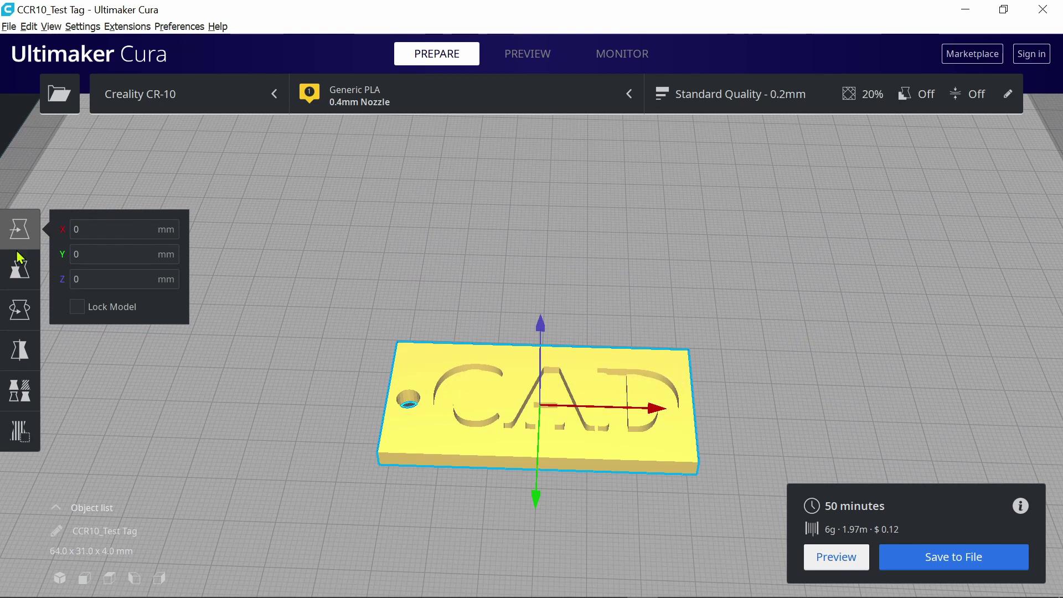
{"action": "left_click", "coordinate": [20, 271]}
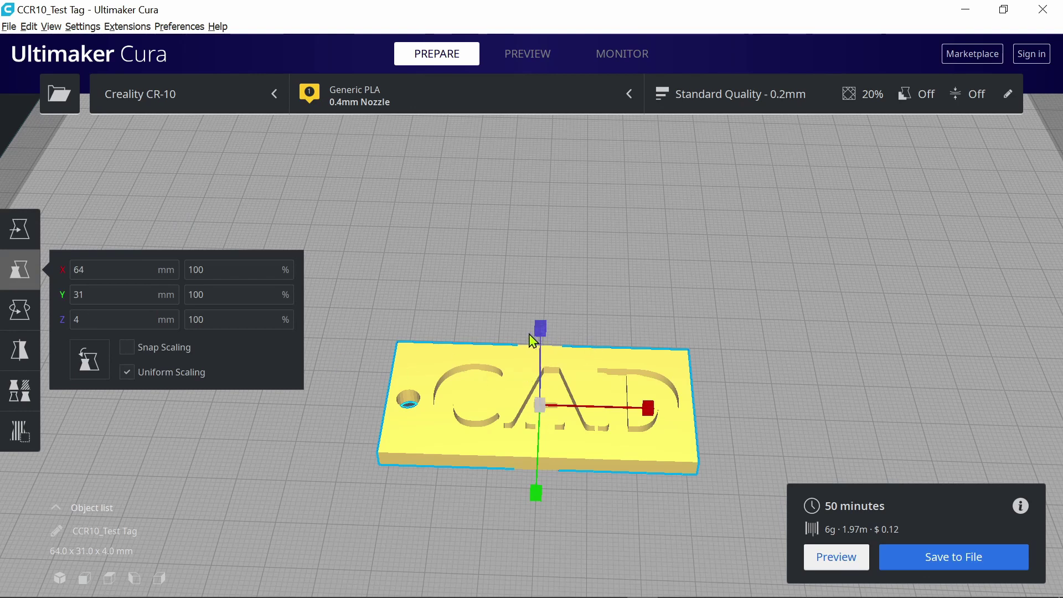
{"action": "left_click_drag", "start_coordinate": [542, 336], "coordinate": [544, 324]}
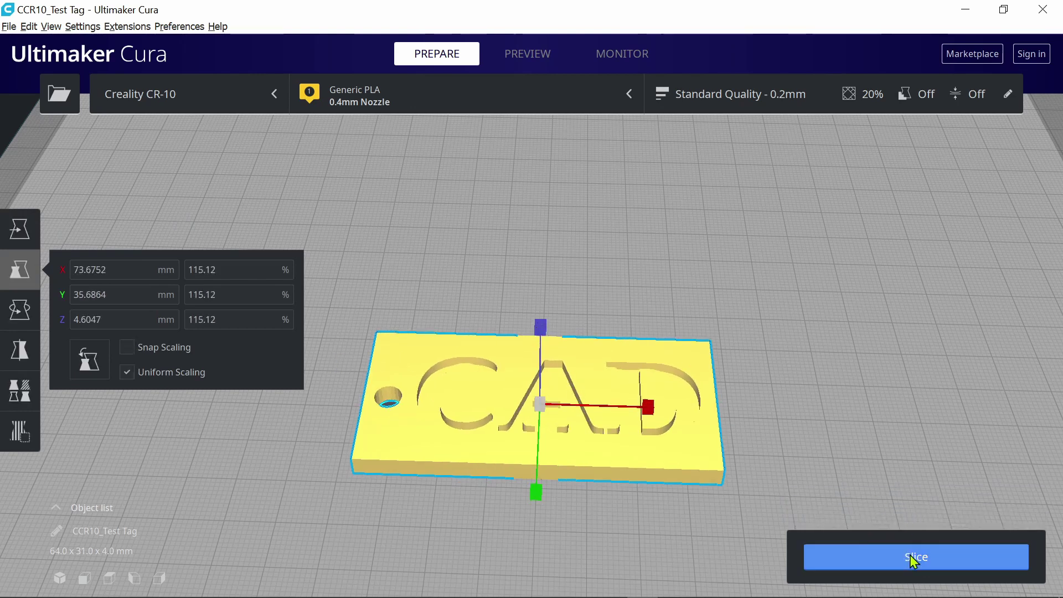
{"action": "left_click", "coordinate": [914, 556]}
{"action": "scroll", "coordinate": [773, 442], "scroll_direction": "down", "scroll_amount": 2}
{"action": "scroll", "coordinate": [773, 441], "scroll_direction": "down", "scroll_amount": 3}
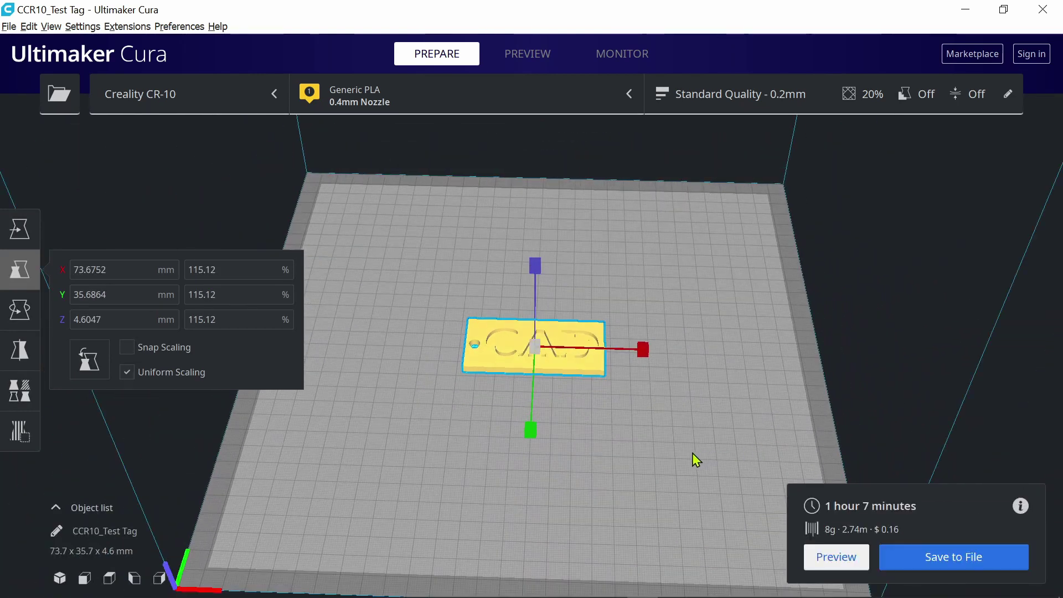
{"action": "scroll", "coordinate": [684, 443], "scroll_direction": "down", "scroll_amount": 2}
Turn off uniform scaling, flatten the tag's height to about 3.06 mm (76.55 %), and slice it again.
{"action": "mouse_move", "coordinate": [673, 426]}
{"action": "right_mouse_down"}
{"action": "mouse_move", "coordinate": [681, 375]}
{"action": "mouse_move", "coordinate": [666, 408]}
{"action": "right_mouse_up"}
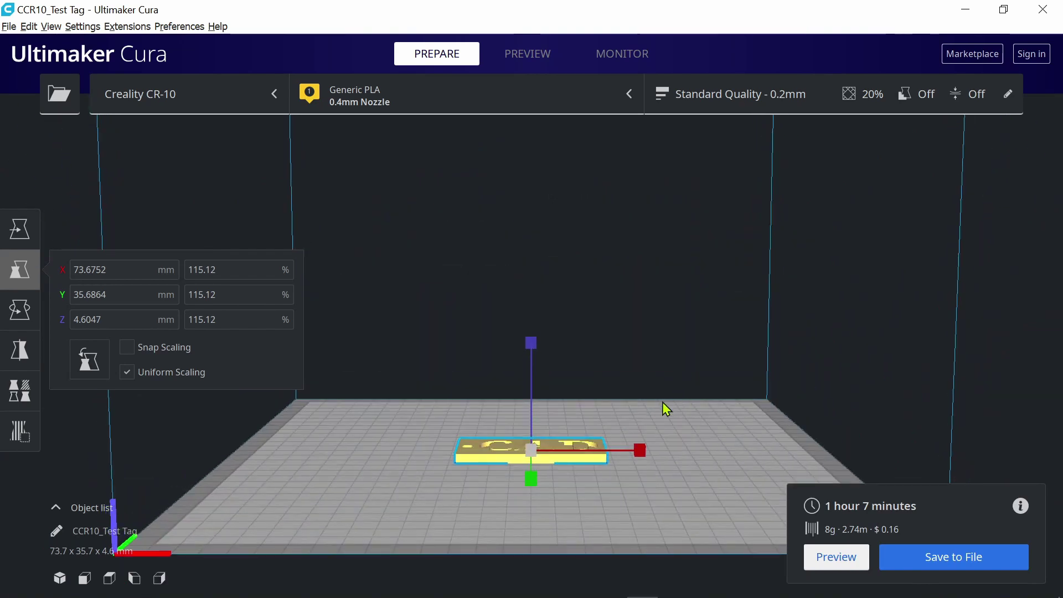
{"action": "left_click", "coordinate": [127, 372]}
{"action": "left_click_drag", "start_coordinate": [534, 352], "coordinate": [532, 364]}
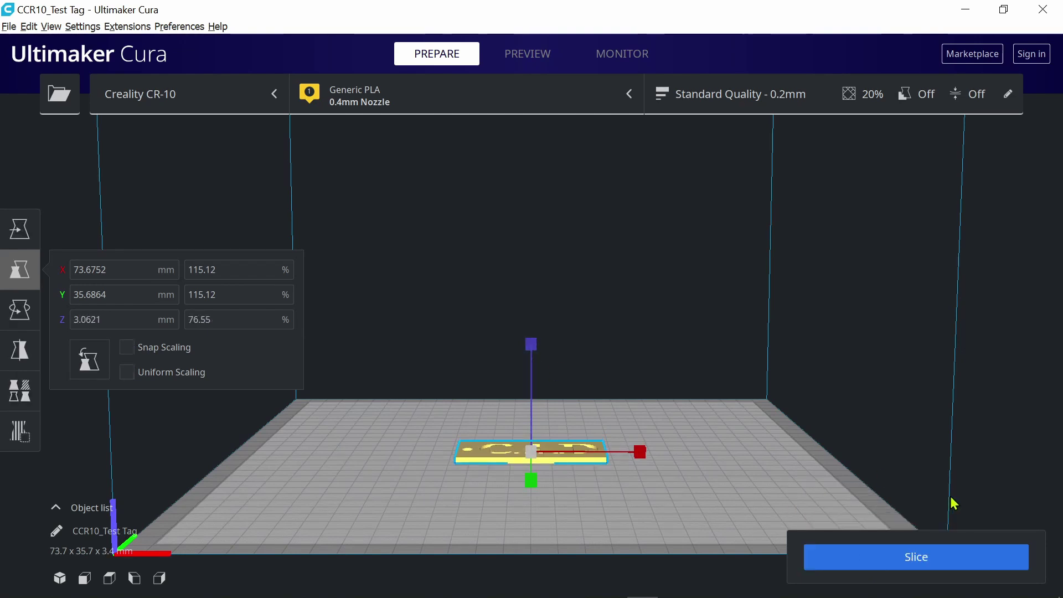
{"action": "left_click", "coordinate": [967, 558]}
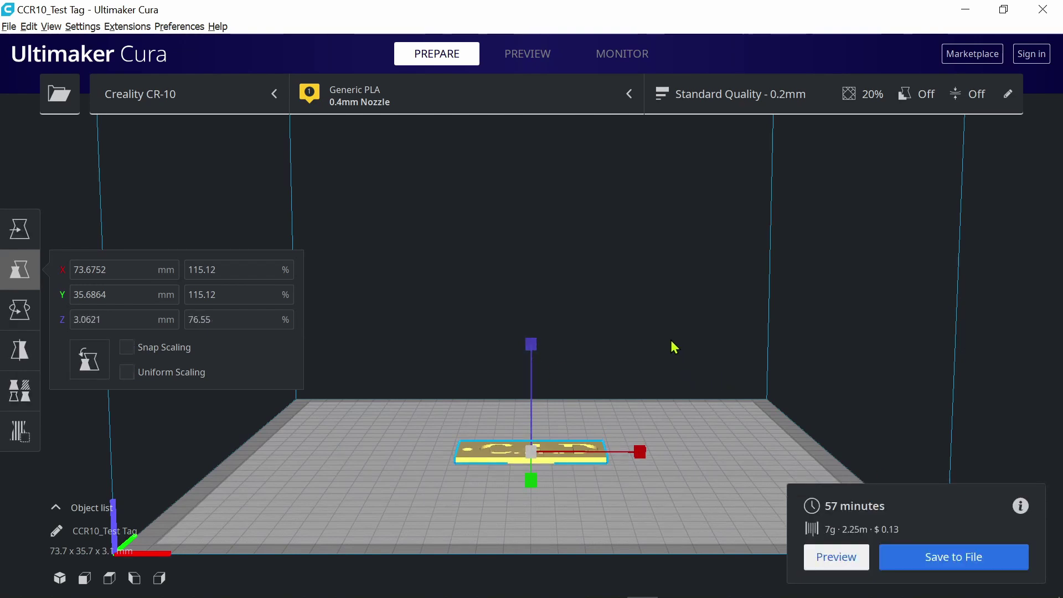
Turn uniform scaling back on and enable snap scaling for the tag.
{"action": "right_click_drag", "start_coordinate": [674, 347], "coordinate": [335, 355]}
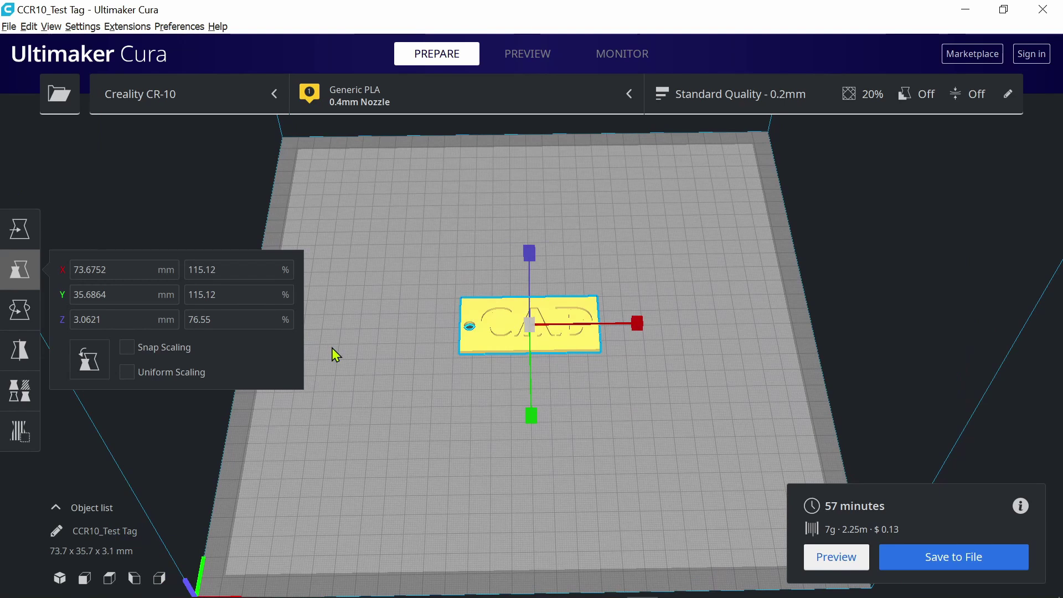
{"action": "left_click", "coordinate": [132, 373]}
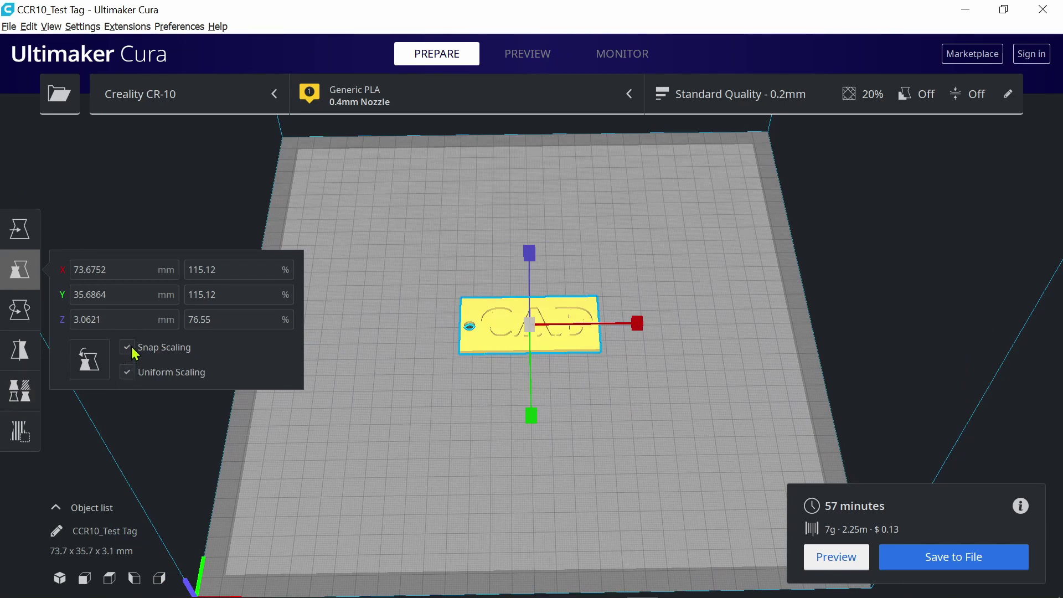
Turn off snap scaling, scale the tag uniformly to about 133.46 % in X and Y, and slice it again.
{"action": "left_click", "coordinate": [139, 347]}
{"action": "left_click_drag", "start_coordinate": [529, 249], "coordinate": [594, 359]}
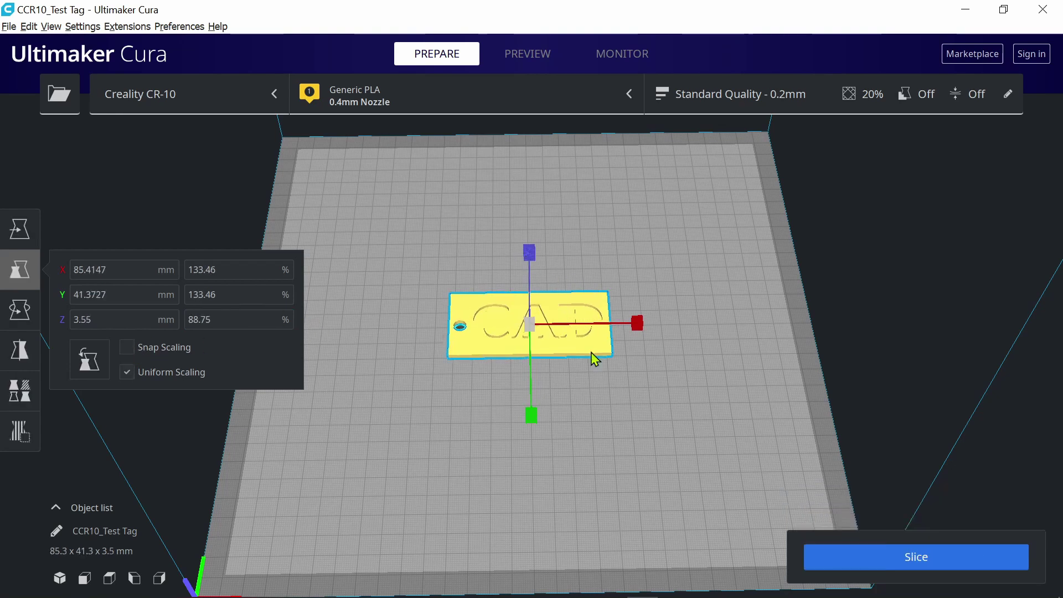
{"action": "left_click", "coordinate": [643, 424]}
{"action": "right_click_drag", "start_coordinate": [643, 424], "coordinate": [593, 358]}
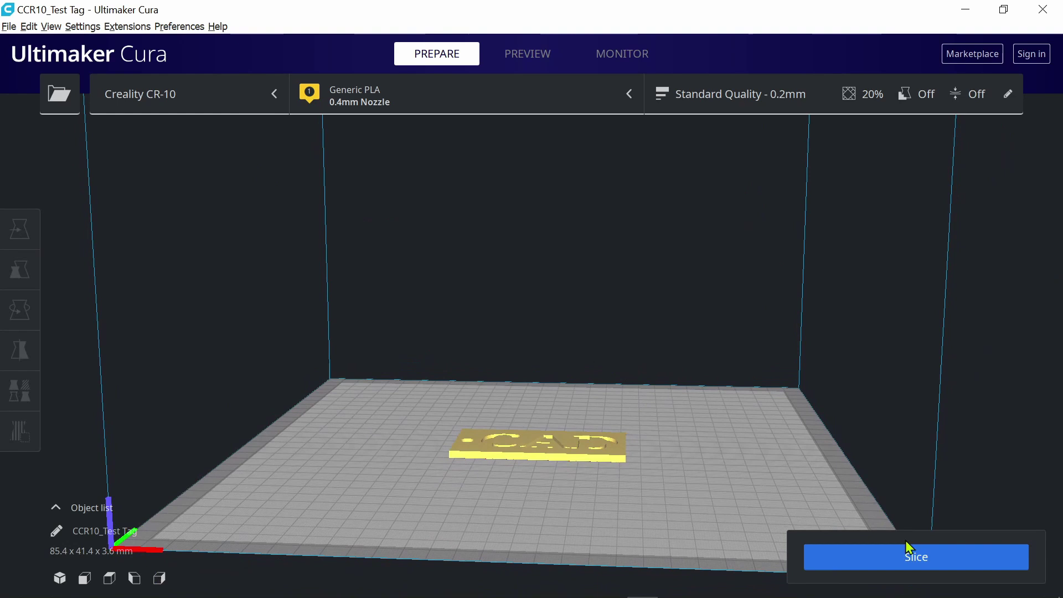
{"action": "left_click", "coordinate": [931, 565]}
{"action": "right_click_drag", "start_coordinate": [640, 452], "coordinate": [656, 268]}
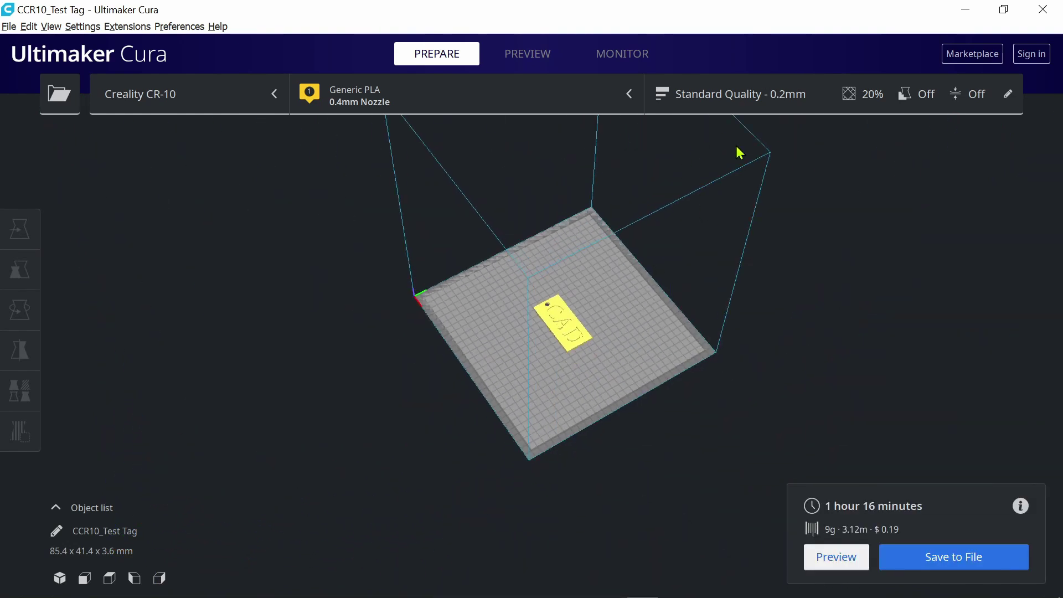
Set the build plate temperature to 70 °C in the custom print settings.
{"action": "left_click", "coordinate": [814, 90]}
{"action": "left_click", "coordinate": [1017, 401]}
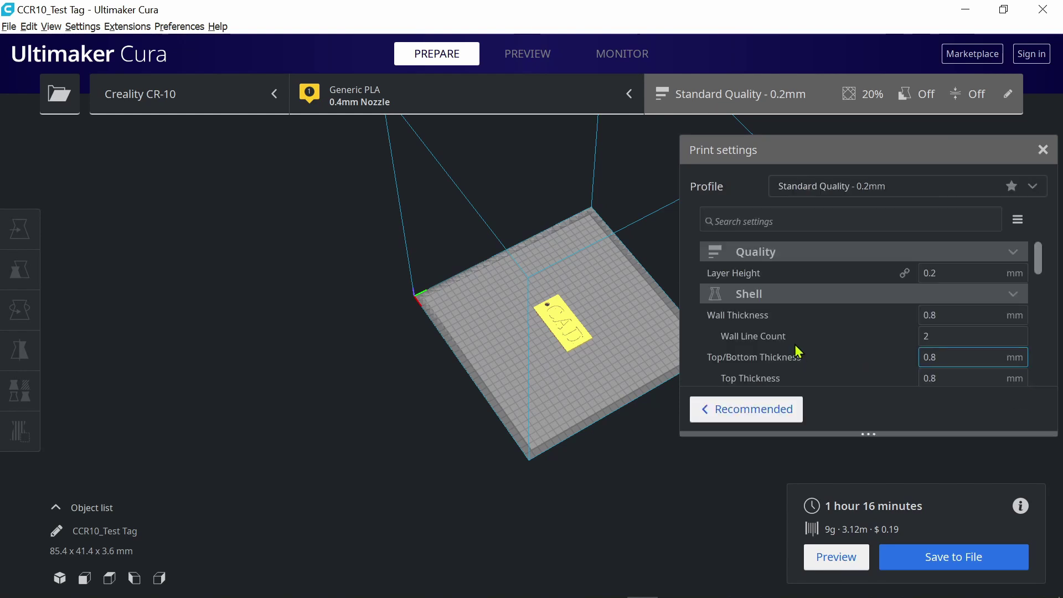
{"action": "scroll", "coordinate": [859, 337], "scroll_direction": "down", "scroll_amount": 5}
{"action": "scroll", "coordinate": [851, 327], "scroll_direction": "down", "scroll_amount": 3}
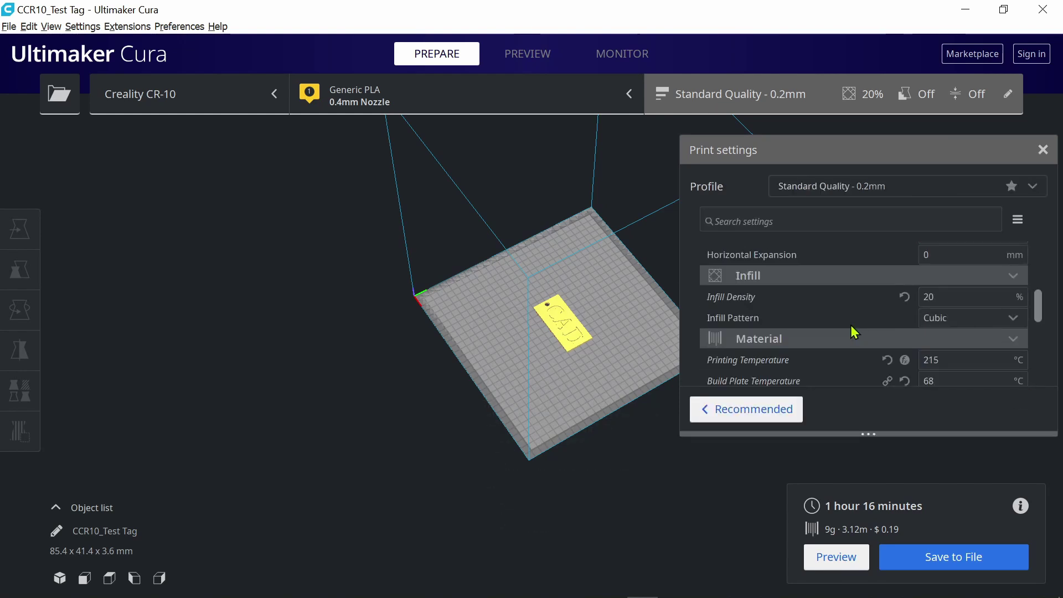
{"action": "double_click", "coordinate": [944, 339]}
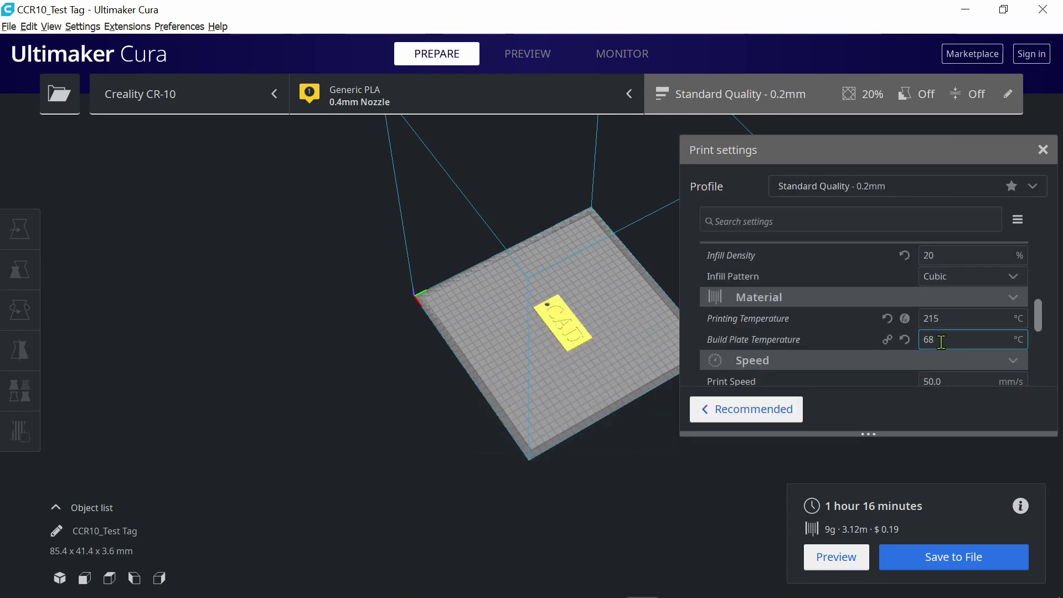
{"action": "key", "text": "BackSpace"}
{"action": "type", "text": "70"}
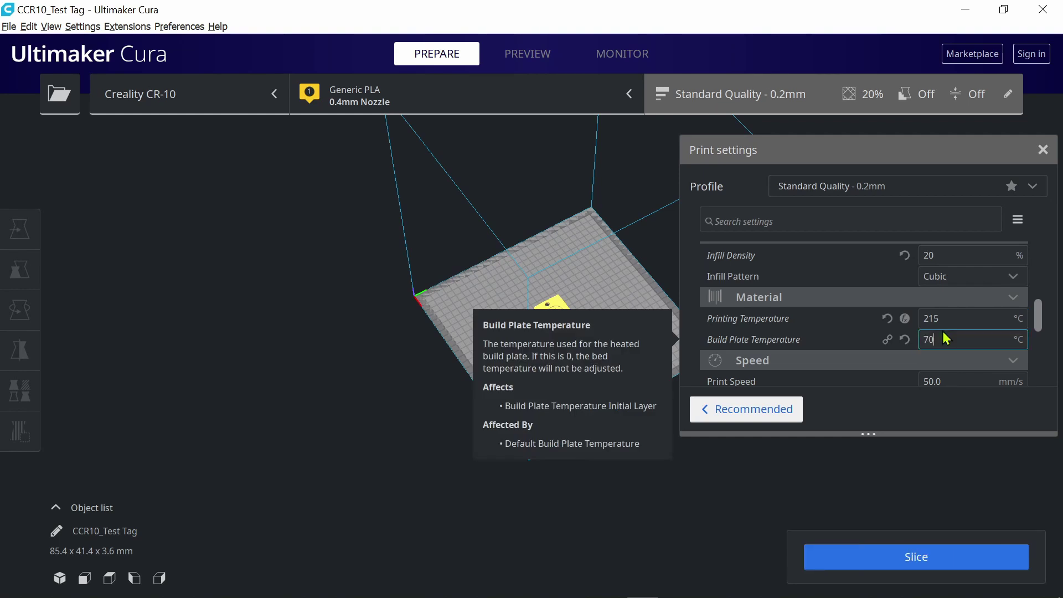
Set the build plate adhesion type to None, return to the recommended settings view and close the print settings.
{"action": "scroll", "coordinate": [940, 340], "scroll_direction": "down", "scroll_amount": 3}
{"action": "mouse_move", "coordinate": [944, 330]}
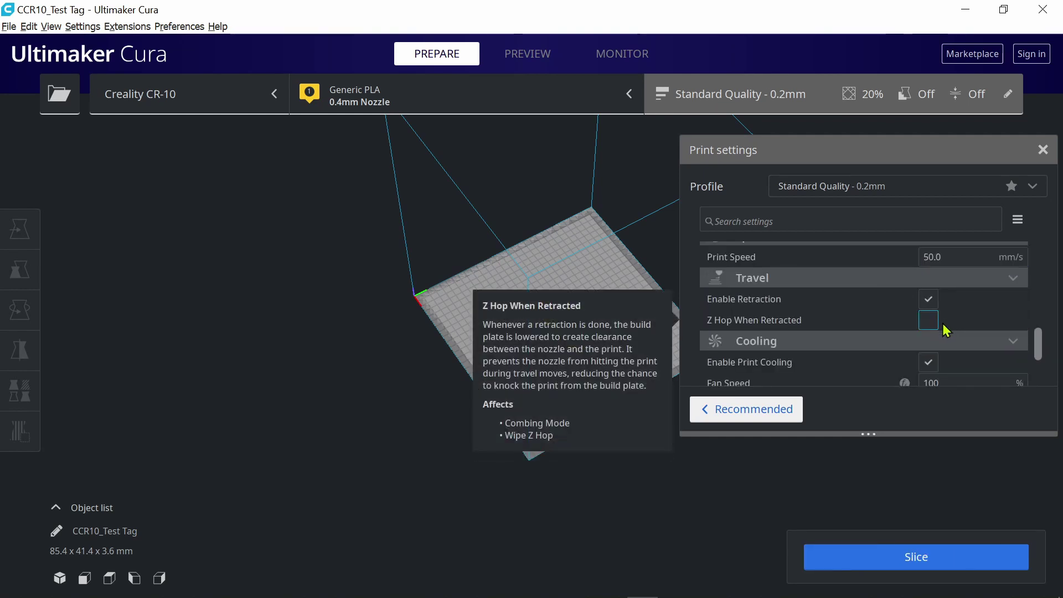
{"action": "scroll", "coordinate": [943, 324], "scroll_direction": "down", "scroll_amount": 4}
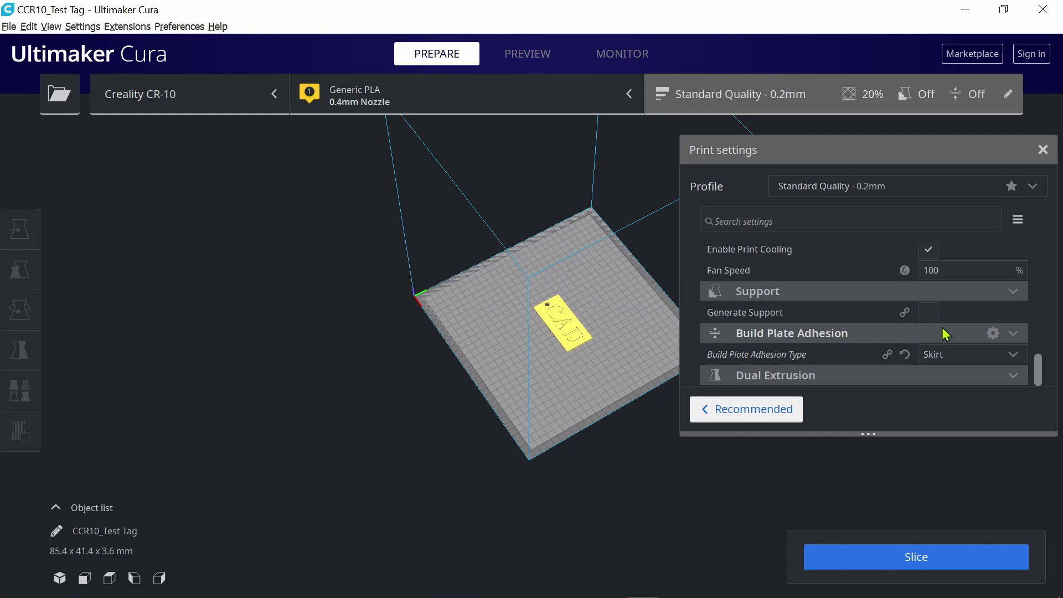
{"action": "scroll", "coordinate": [942, 327], "scroll_direction": "up", "scroll_amount": 3}
{"action": "scroll", "coordinate": [941, 335], "scroll_direction": "down", "scroll_amount": 3}
{"action": "left_click", "coordinate": [947, 358]}
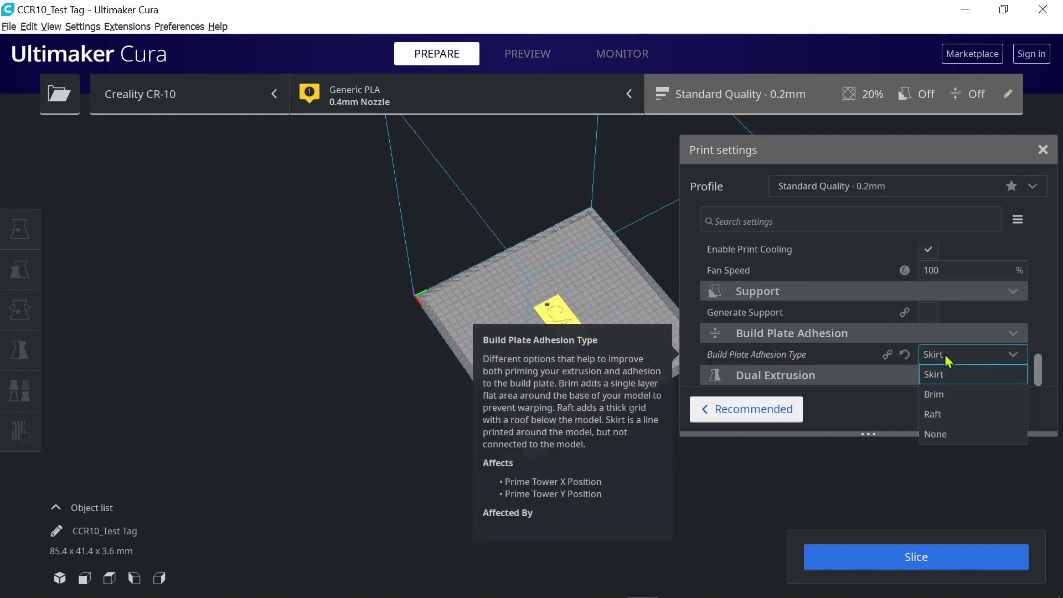
{"action": "left_click", "coordinate": [932, 434]}
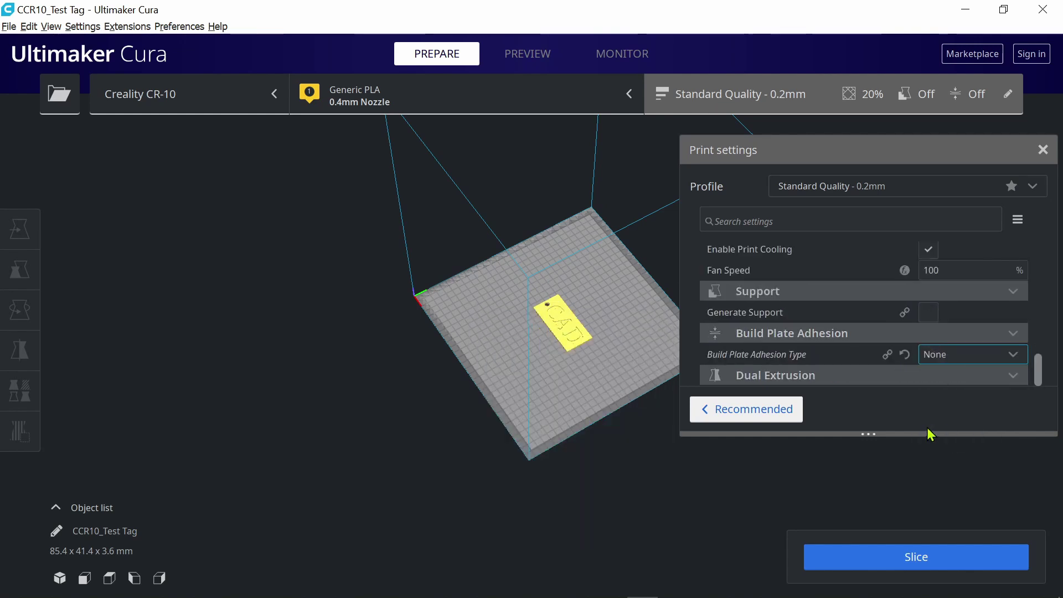
{"action": "left_click", "coordinate": [769, 417]}
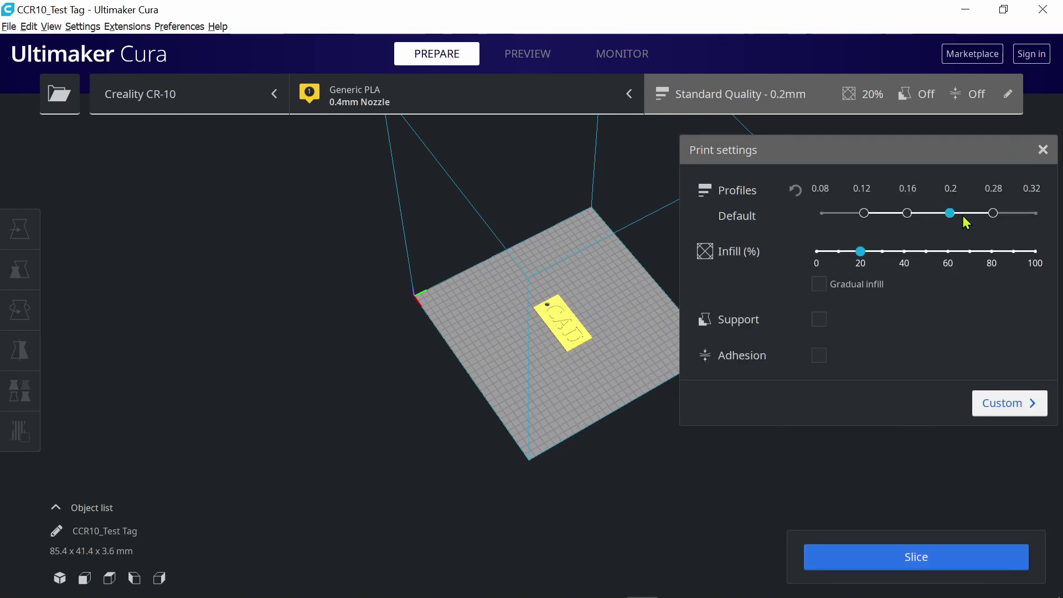
{"action": "left_click", "coordinate": [1043, 150]}
Slice the tag again with the changed temperature and adhesion settings.
{"action": "left_click", "coordinate": [952, 557]}
{"action": "right_click_drag", "start_coordinate": [637, 399], "coordinate": [645, 344]}
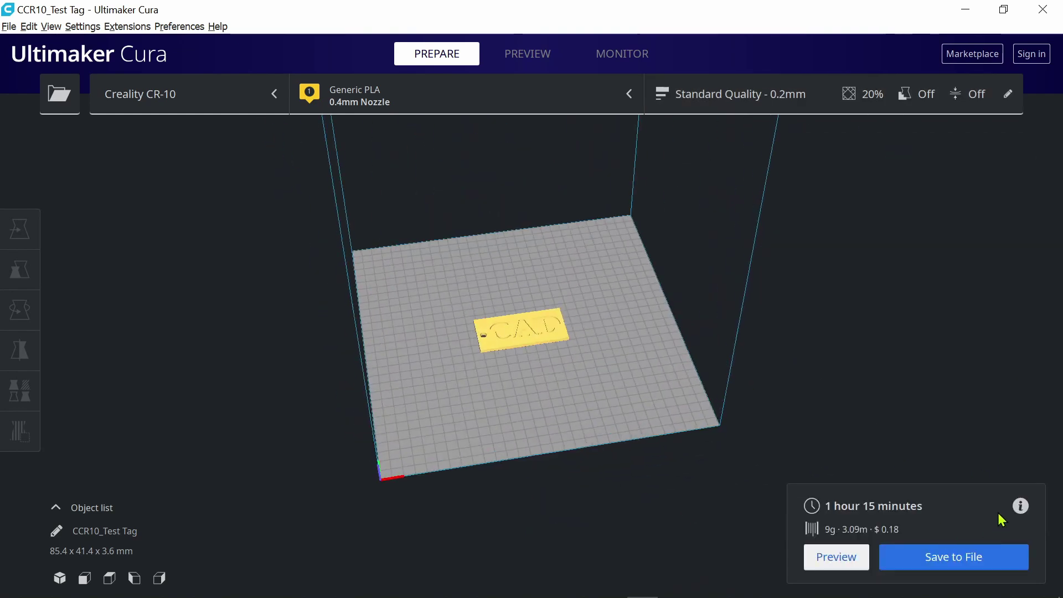
{"action": "mouse_move", "coordinate": [1021, 505]}
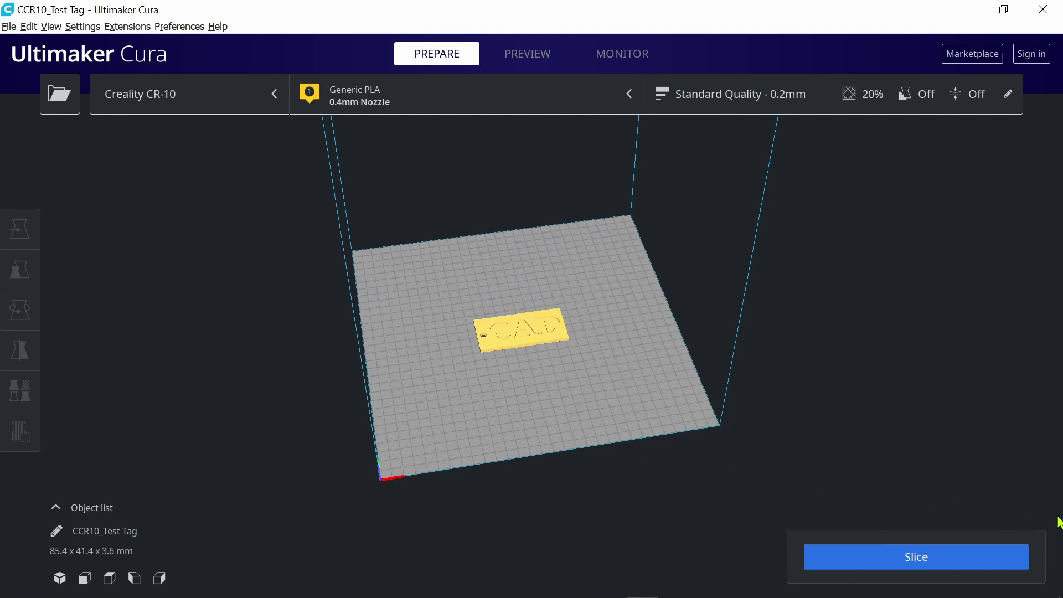
{"action": "left_click", "coordinate": [975, 554]}
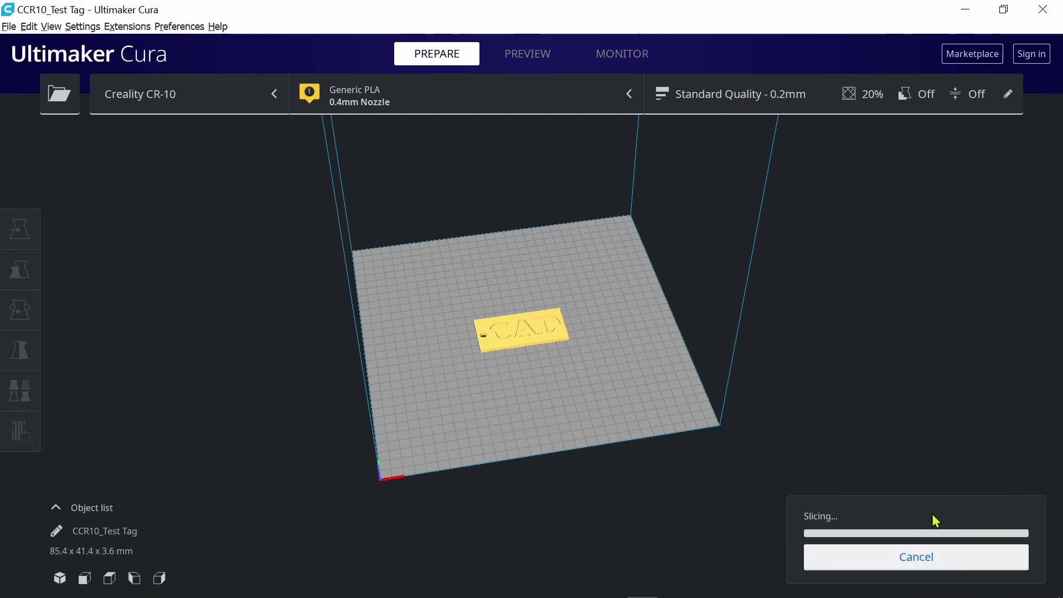
Examine the sliced tag's time and material estimation and the available save destinations.
{"action": "right_click", "coordinate": [1024, 508]}
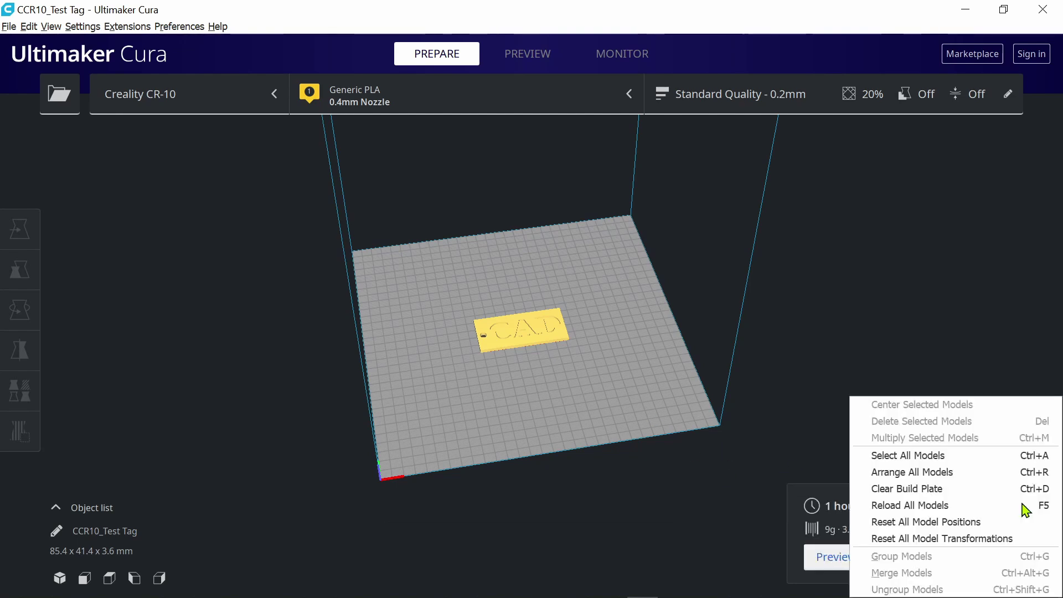
{"action": "left_click", "coordinate": [832, 507]}
{"action": "scroll", "coordinate": [575, 364], "scroll_direction": "up", "scroll_amount": 5}
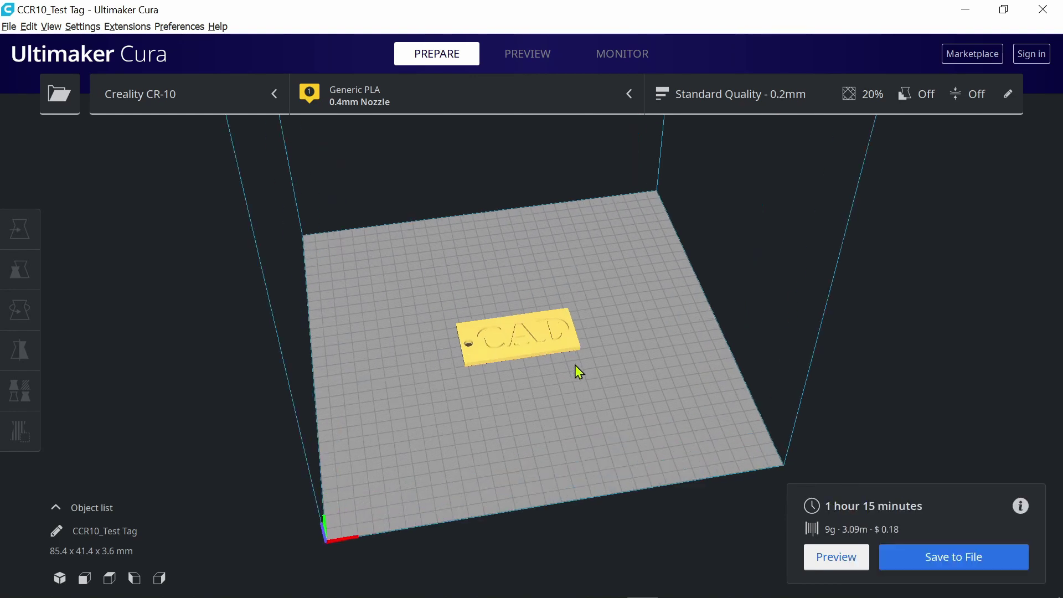
{"action": "left_click", "coordinate": [544, 442]}
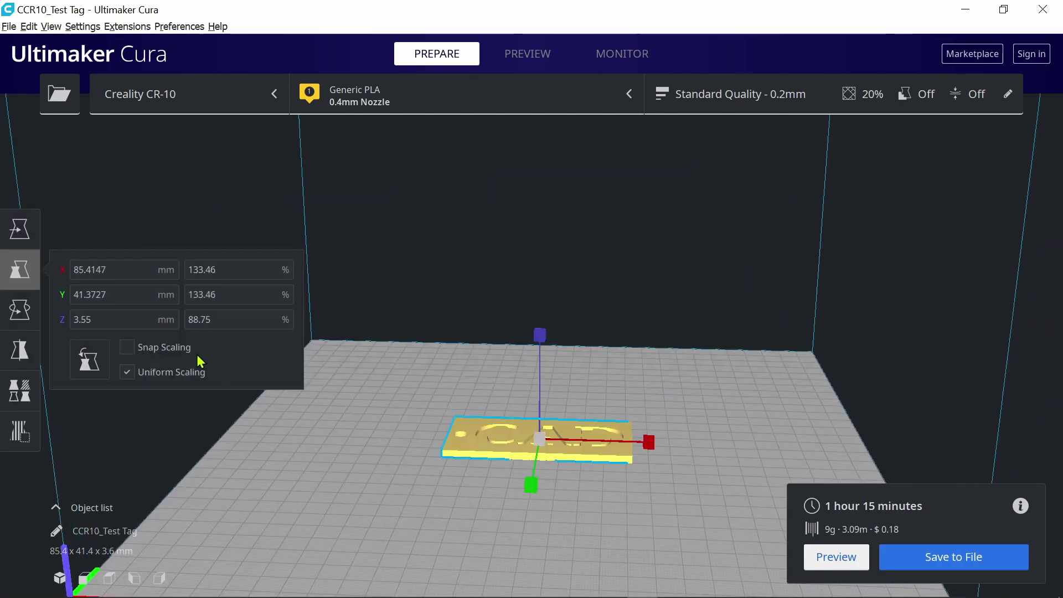
{"action": "mouse_move", "coordinate": [1021, 507]}
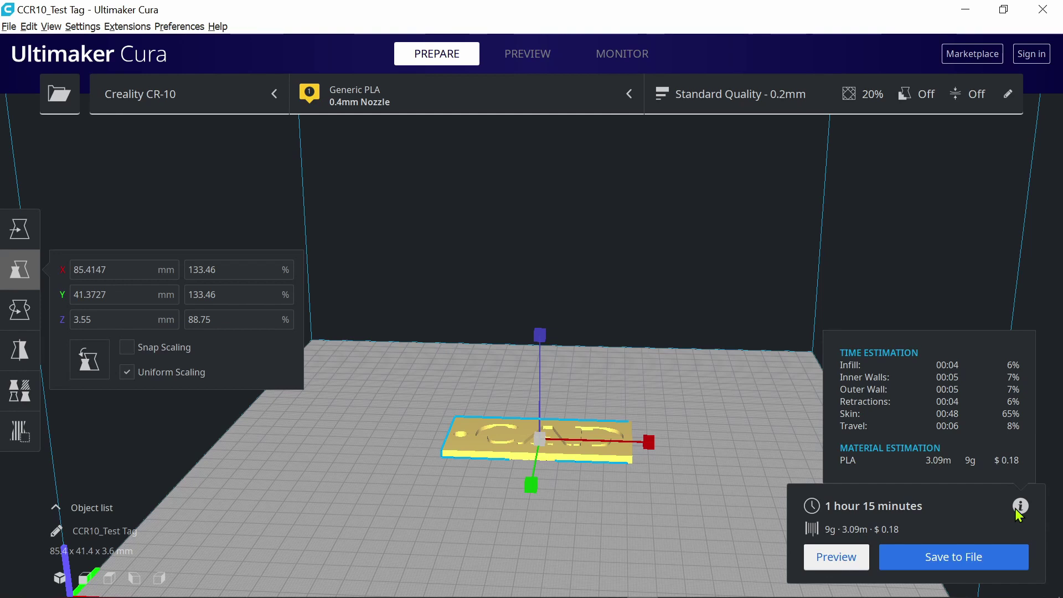
{"action": "left_click", "coordinate": [694, 355]}
{"action": "right_click_drag", "start_coordinate": [588, 317], "coordinate": [601, 328]}
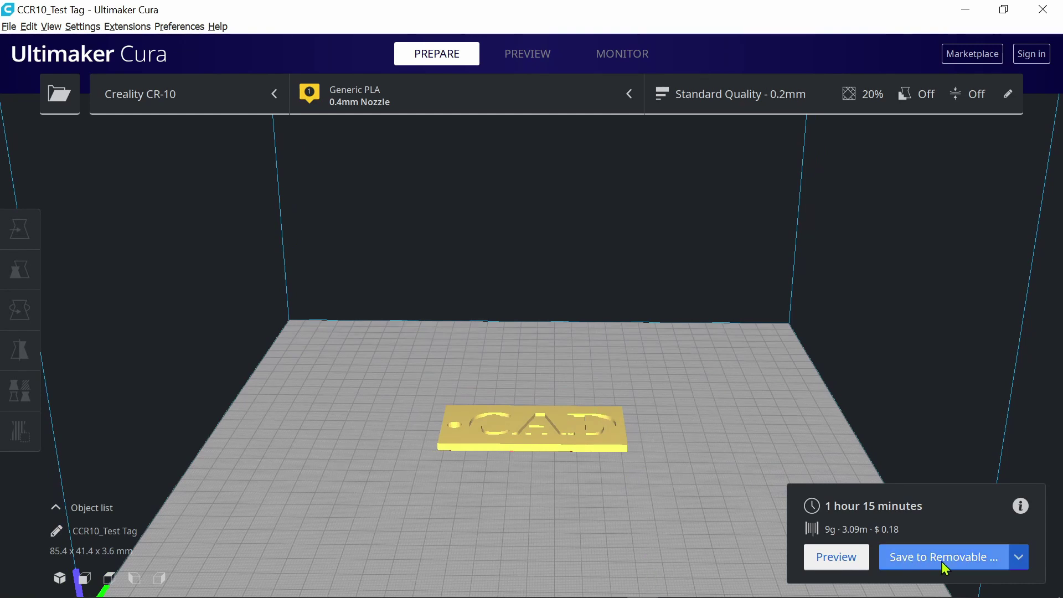
{"action": "left_click", "coordinate": [1019, 557]}
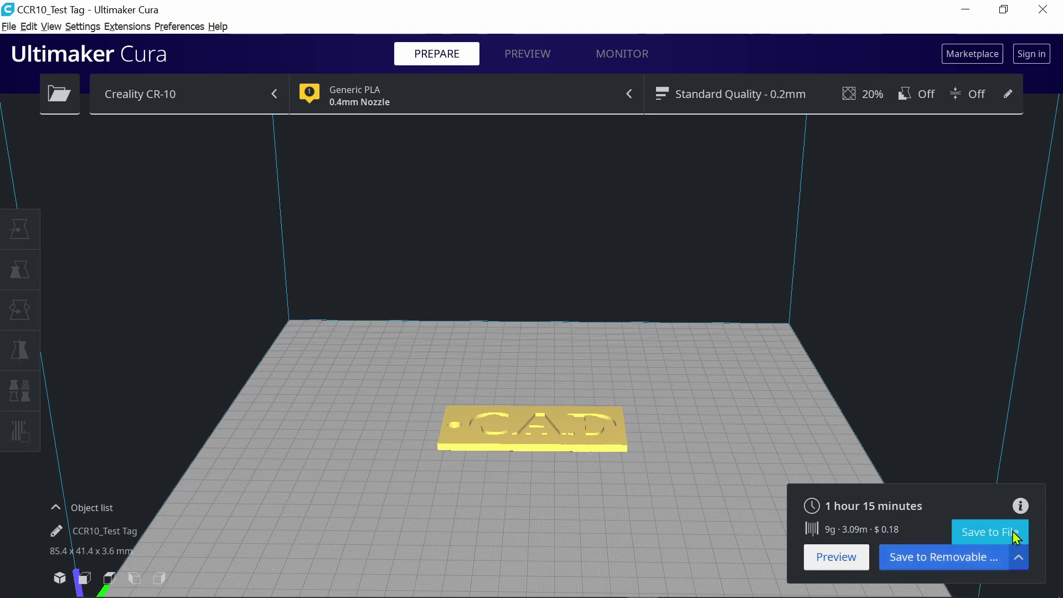
{"action": "left_click", "coordinate": [919, 501]}
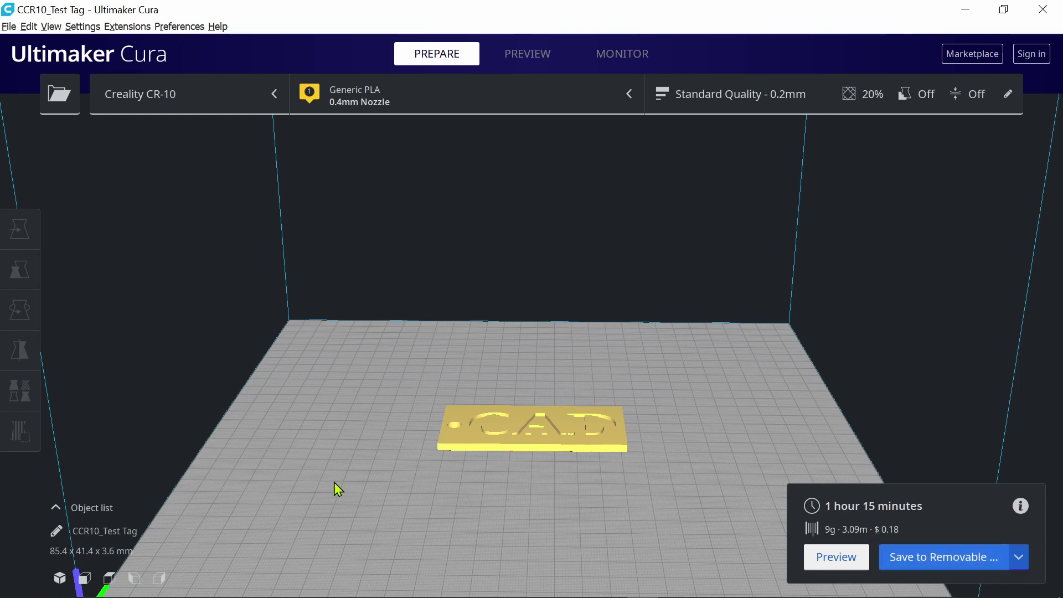
Rename the print job as CAD KeyChain and check the object list.
{"action": "double_click", "coordinate": [123, 529]}
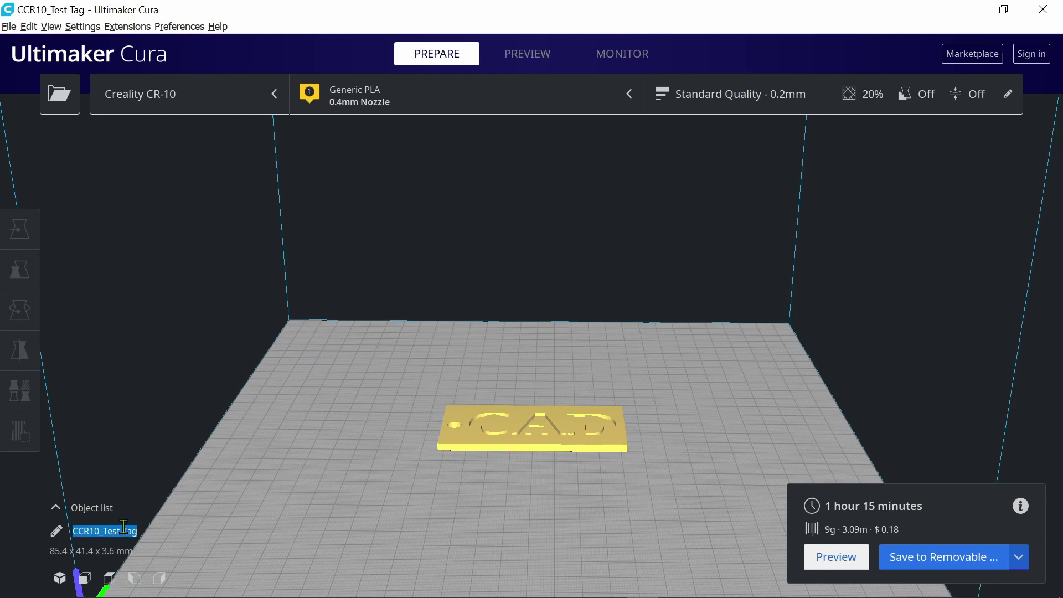
{"action": "key", "text": "BackSpace"}
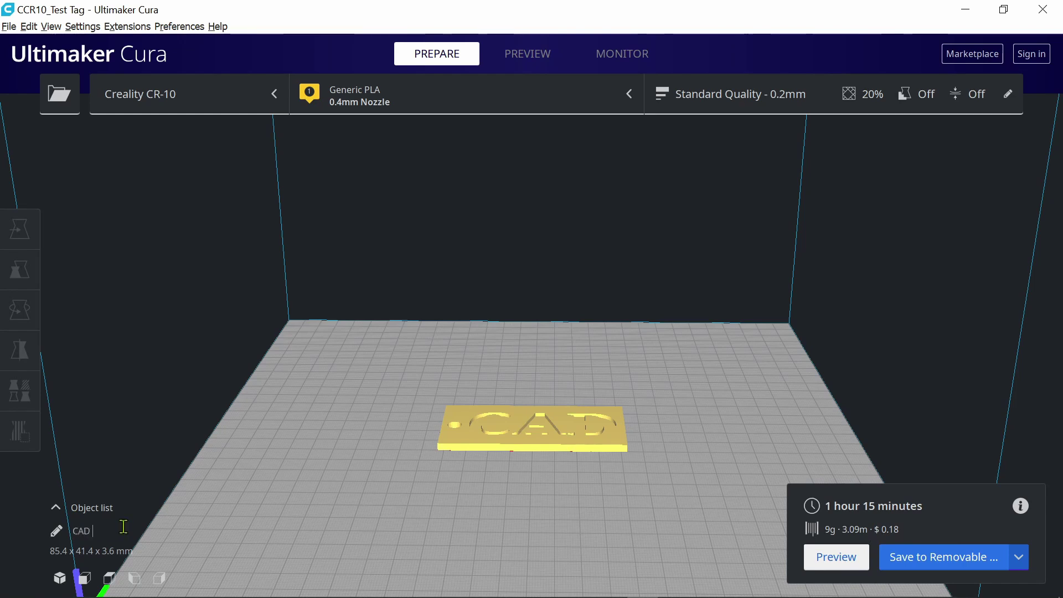
{"action": "type", "text": "CAD KeyChain"}
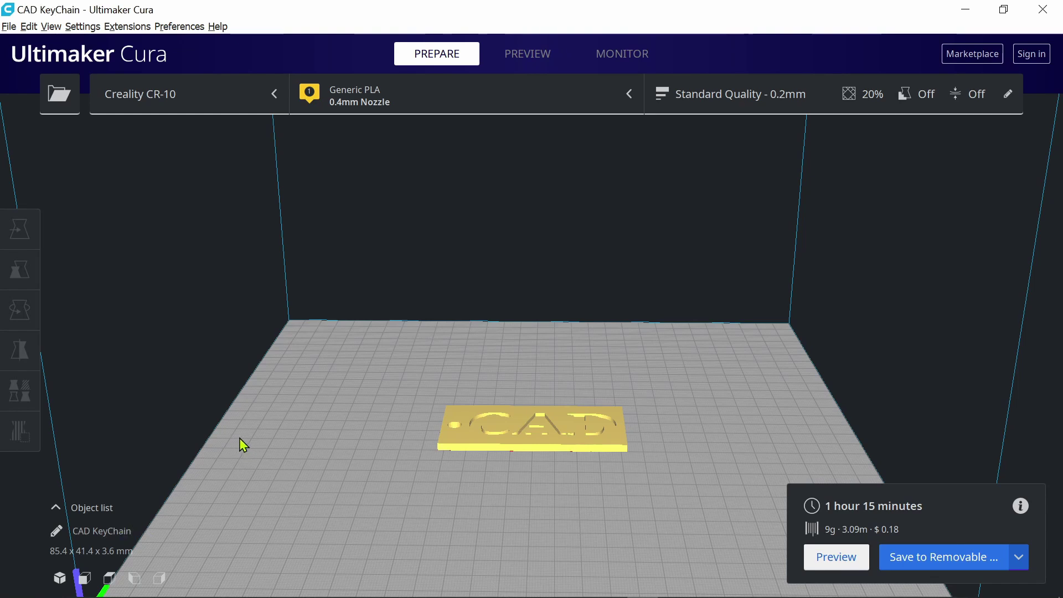
{"action": "left_click", "coordinate": [83, 508]}
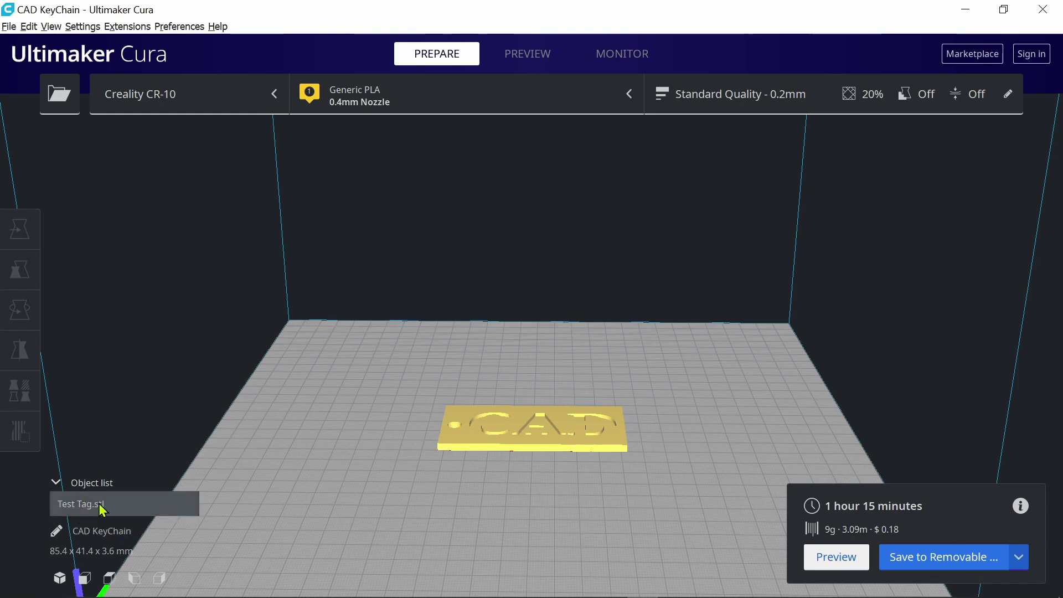
{"action": "left_click", "coordinate": [56, 484]}
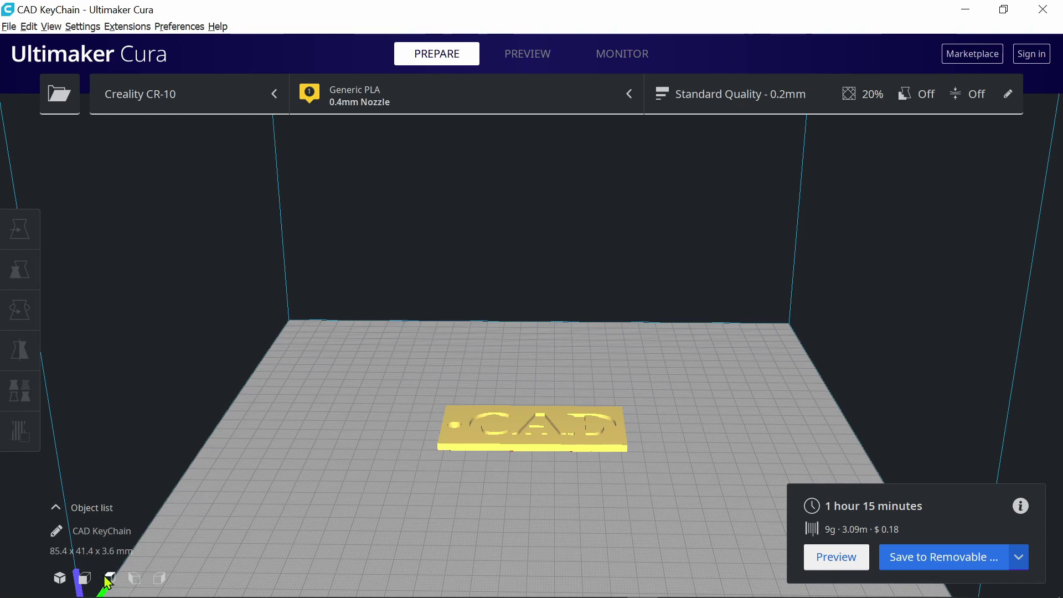
Open the layer preview and lower the visible range to layer 1 to examine the tag's base.
{"action": "scroll", "coordinate": [403, 432], "scroll_direction": "down", "scroll_amount": 3}
{"action": "left_click", "coordinate": [540, 50]}
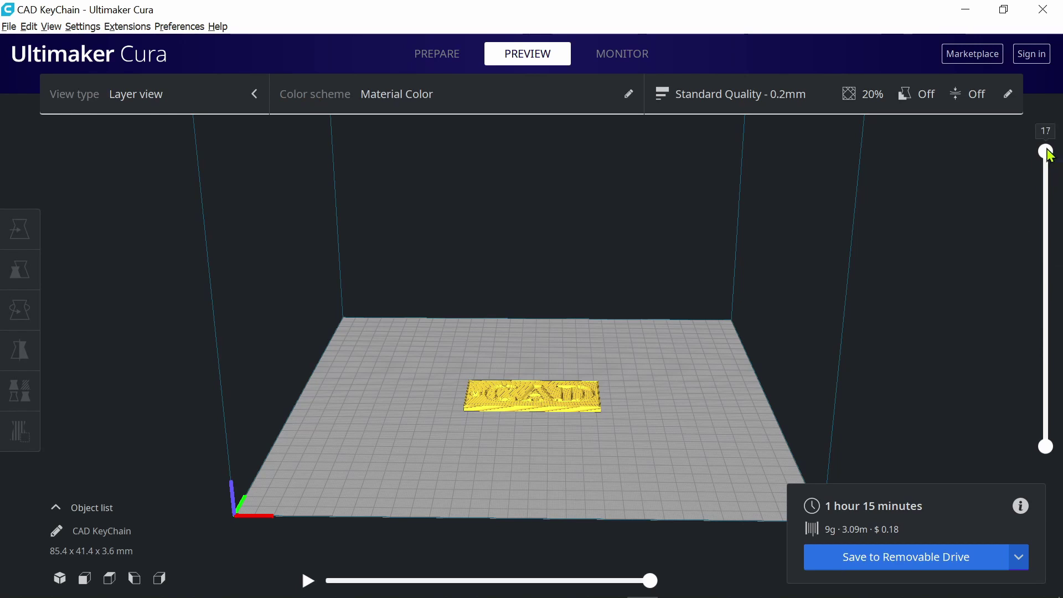
{"action": "left_click_drag", "start_coordinate": [1046, 150], "coordinate": [1045, 416]}
{"action": "scroll", "coordinate": [349, 349], "scroll_direction": "up", "scroll_amount": 5}
{"action": "scroll", "coordinate": [456, 416], "scroll_direction": "up", "scroll_amount": 3}
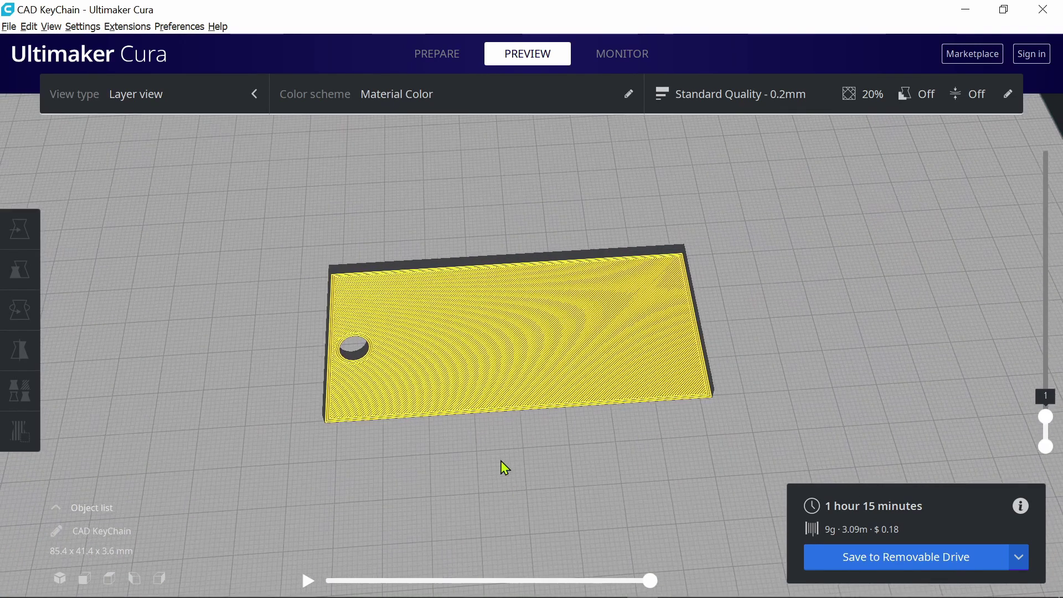
{"action": "right_click_drag", "start_coordinate": [501, 460], "coordinate": [501, 437]}
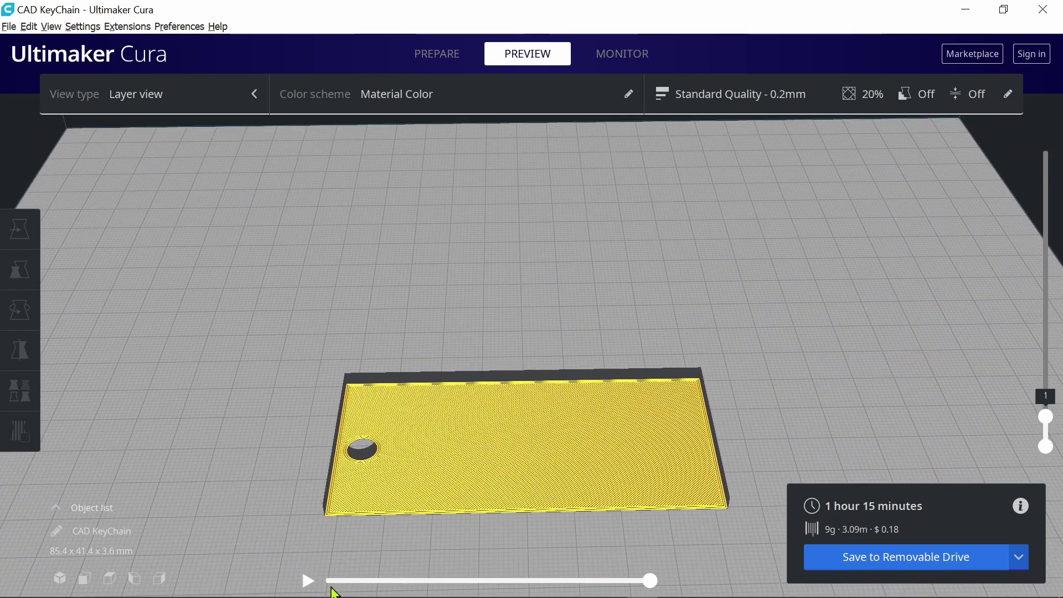
Play the toolpath simulation of the tag's first layer and watch it from another angle.
{"action": "left_click", "coordinate": [308, 581]}
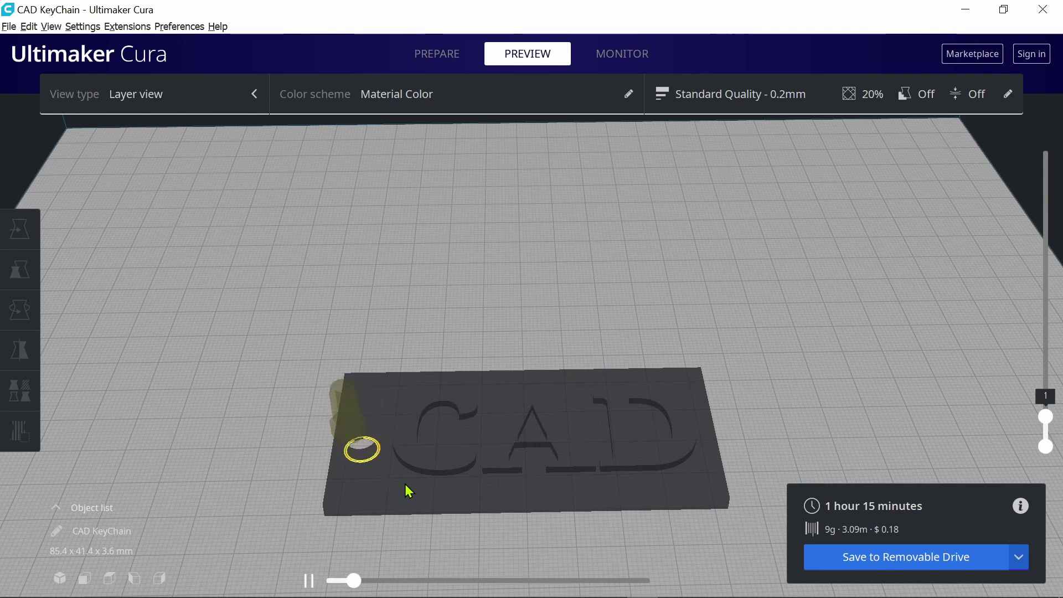
{"action": "right_click_drag", "start_coordinate": [511, 380], "coordinate": [309, 410]}
{"action": "scroll", "coordinate": [392, 417], "scroll_direction": "down", "scroll_amount": 6}
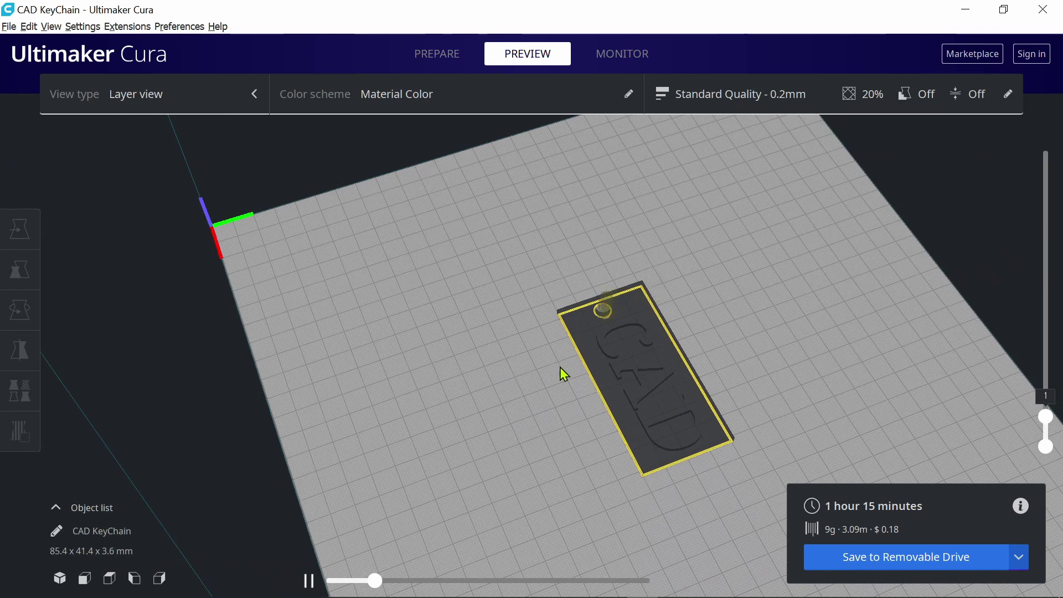
Raise the visible range to layer 9 and examine the tag's infill and lettering.
{"action": "left_click_drag", "start_coordinate": [1046, 416], "coordinate": [1040, 276]}
{"action": "scroll", "coordinate": [590, 461], "scroll_direction": "down", "scroll_amount": 4}
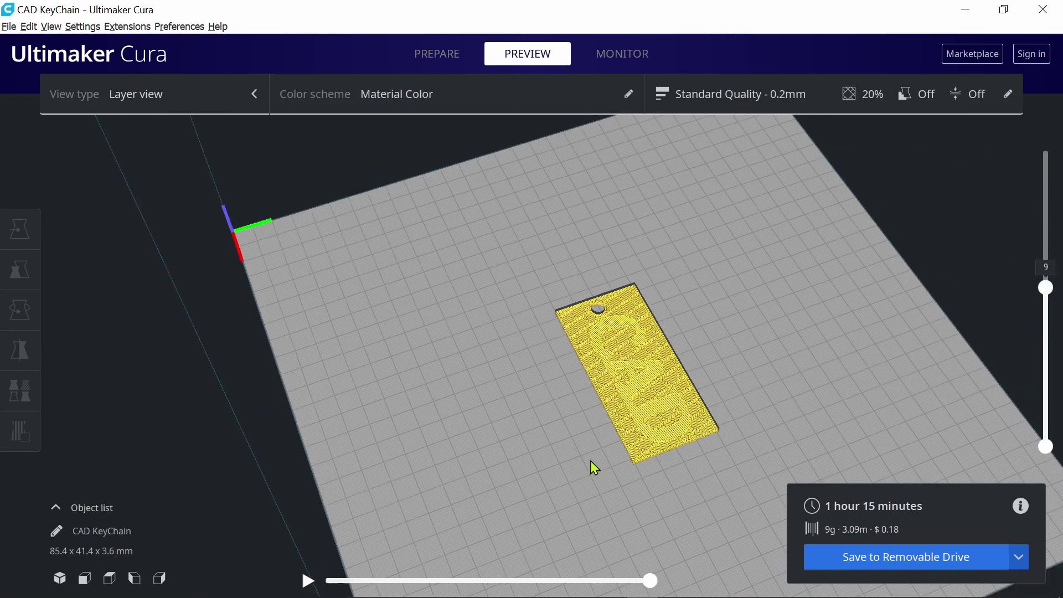
{"action": "right_click_drag", "start_coordinate": [596, 453], "coordinate": [664, 408]}
Return to the prepare stage and save the sliced CAD KeyChain job to the removable drive.
{"action": "left_click", "coordinate": [460, 56]}
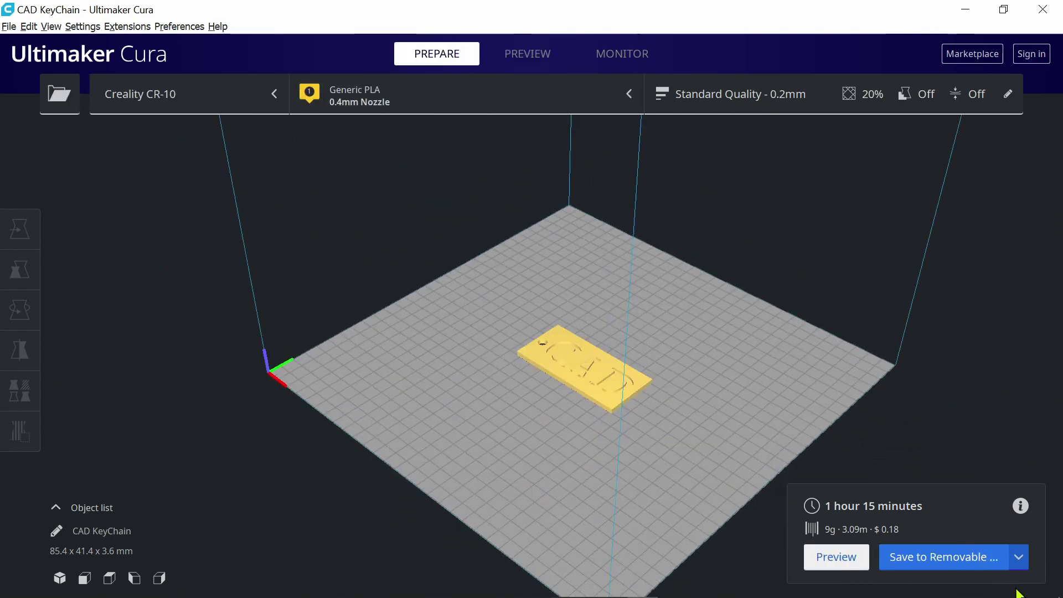
{"action": "left_click", "coordinate": [974, 560]}
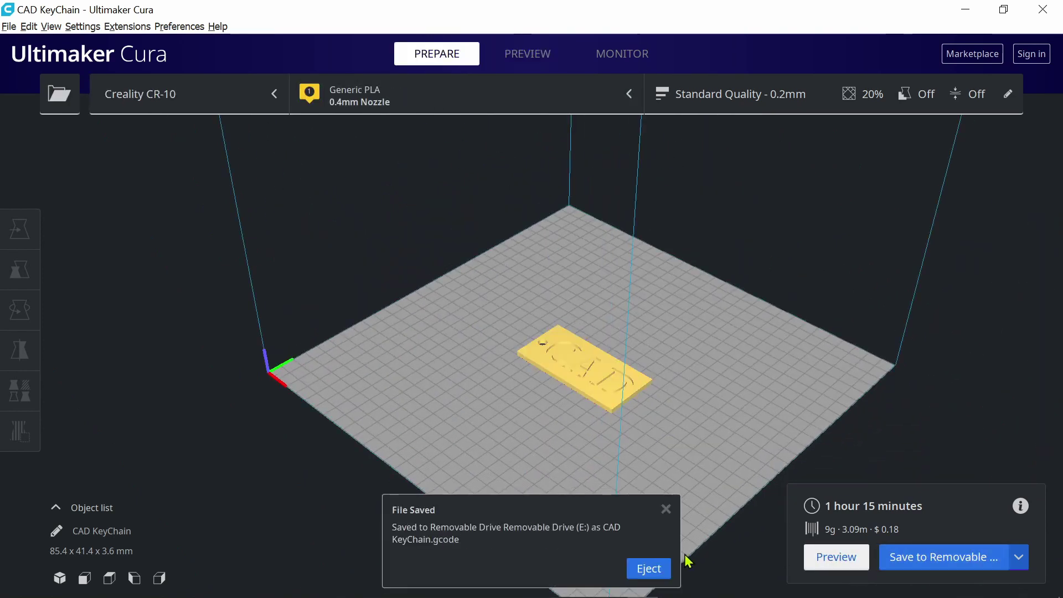
Eject the removable drive that holds the saved CAD KeyChain G-code.
{"action": "left_click", "coordinate": [649, 566]}
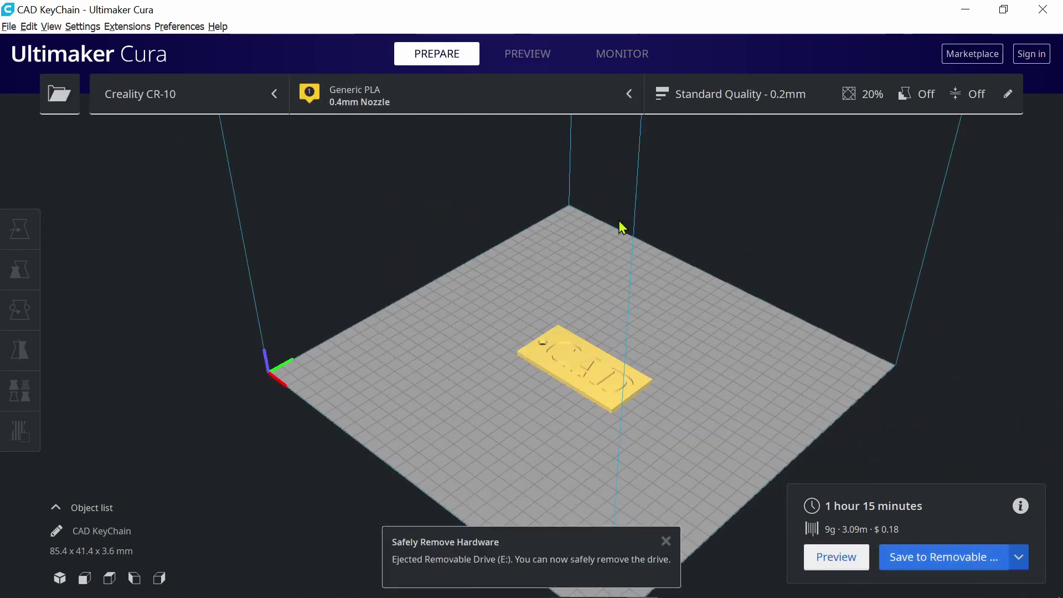
Look at the monitor stage's options for adding a networked printer by IP address, and return to the prepare stage.
{"action": "left_click", "coordinate": [632, 51]}
{"action": "left_click", "coordinate": [572, 106]}
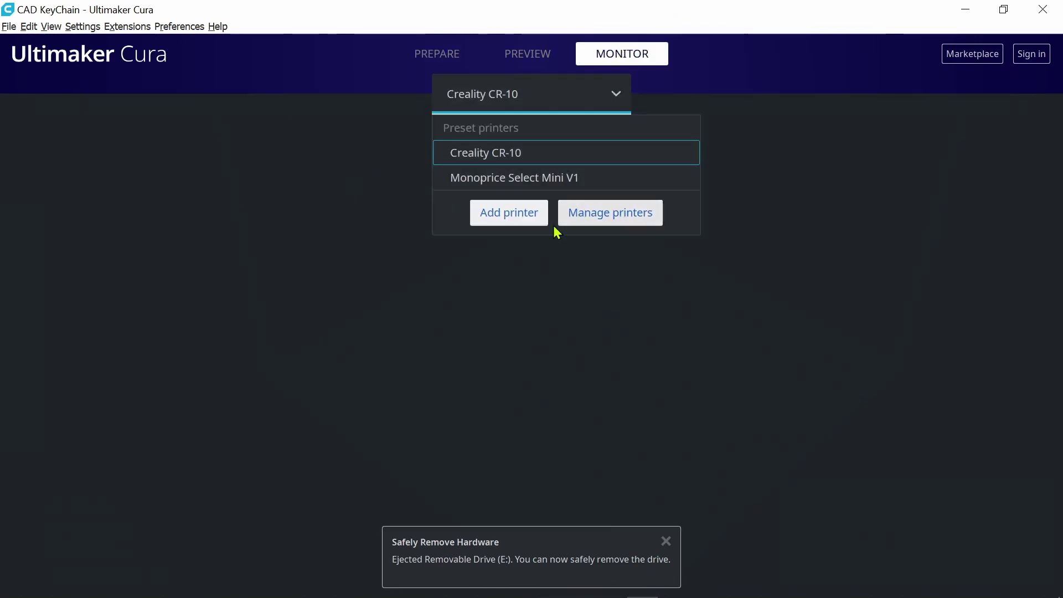
{"action": "left_click", "coordinate": [498, 216]}
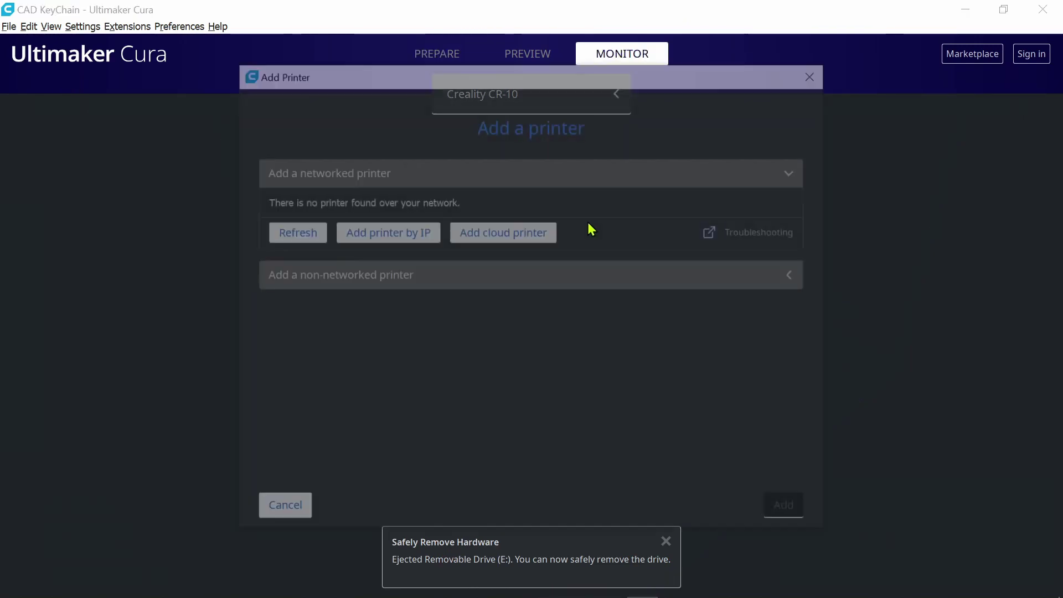
{"action": "left_click", "coordinate": [398, 242]}
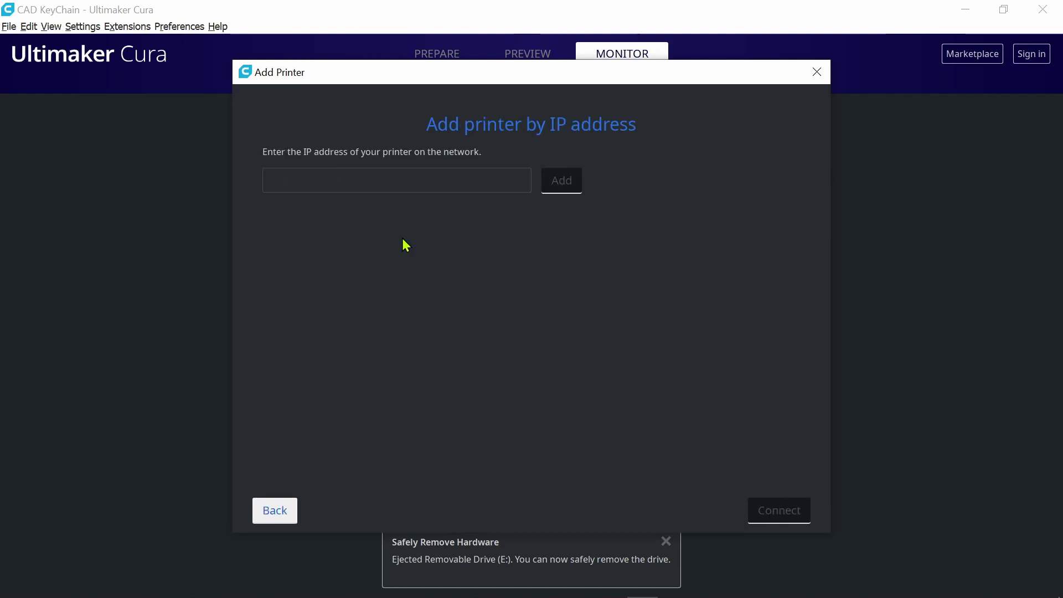
{"action": "left_click", "coordinate": [280, 510]}
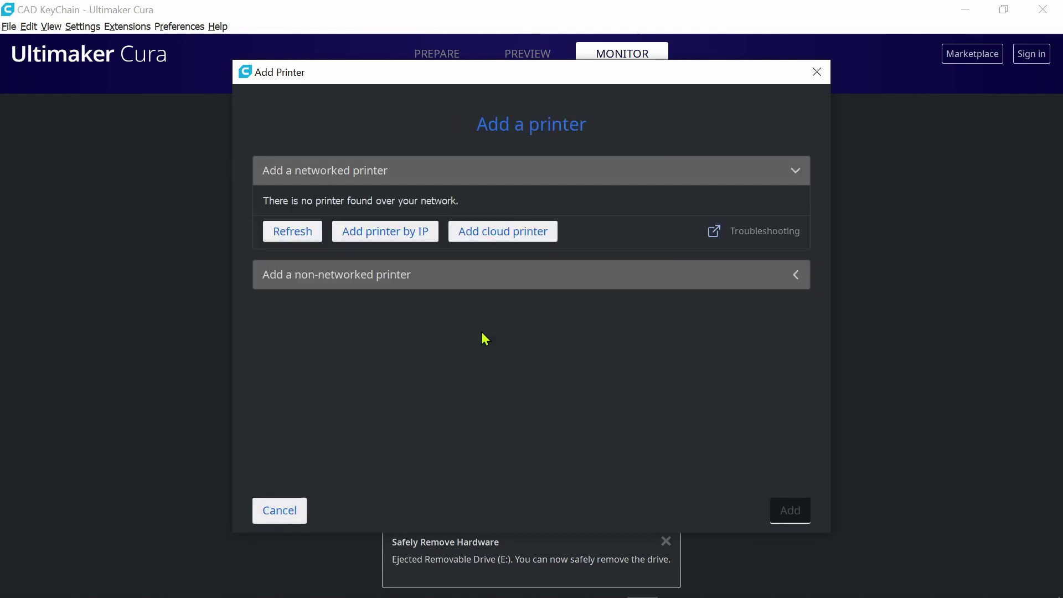
{"action": "left_click", "coordinate": [817, 72]}
{"action": "left_click", "coordinate": [424, 54]}
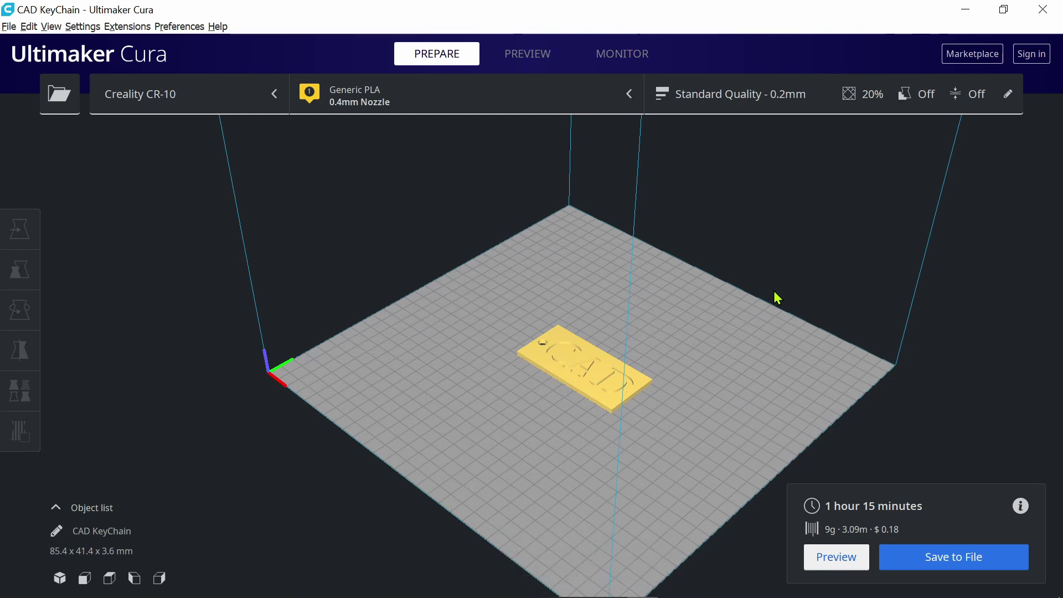
Examine the tag's CAD lettering and hole up close from several angles.
{"action": "right_click_drag", "start_coordinate": [500, 220], "coordinate": [601, 300]}
{"action": "scroll", "coordinate": [508, 340], "scroll_direction": "up", "scroll_amount": 5}
{"action": "scroll", "coordinate": [525, 331], "scroll_direction": "up", "scroll_amount": 5}
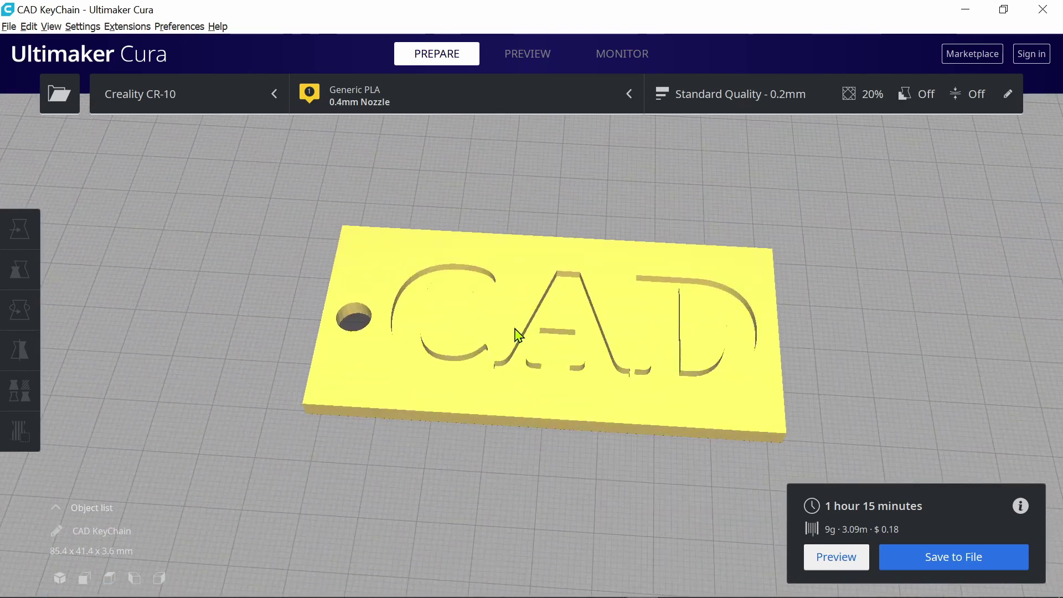
{"action": "right_click_drag", "start_coordinate": [515, 332], "coordinate": [530, 289]}
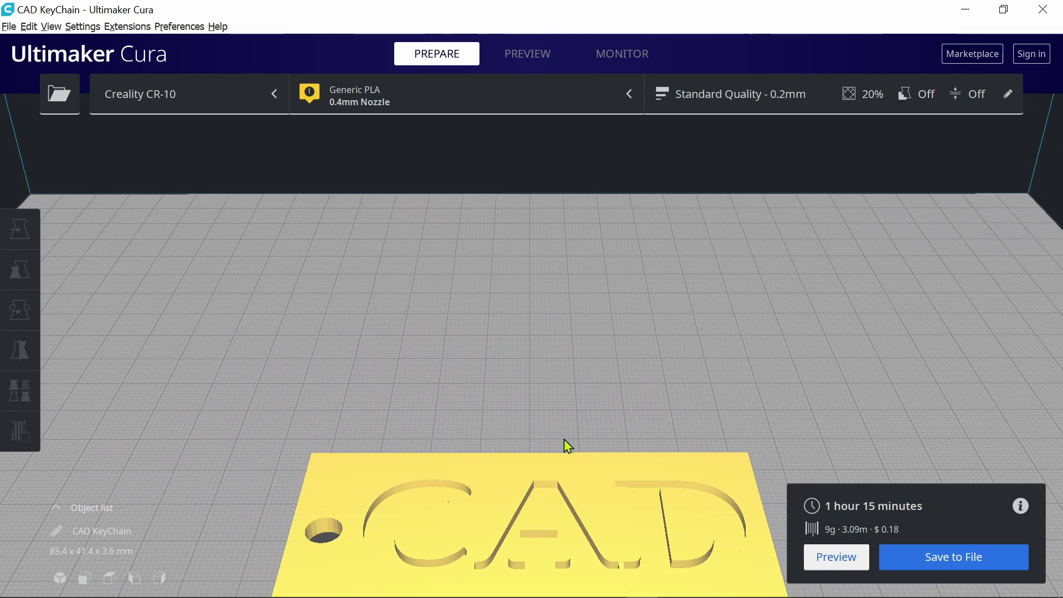
{"action": "right_click_drag", "start_coordinate": [525, 383], "coordinate": [505, 399]}
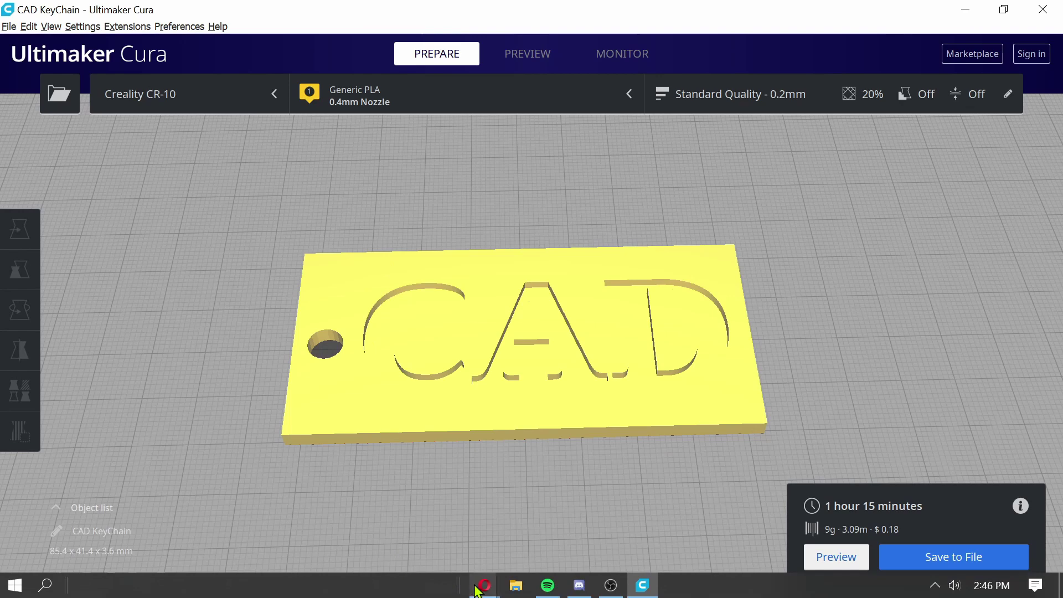
Switch to the Opera browser and browse the popular models on the Thingiverse home page.
{"action": "mouse_move", "coordinate": [484, 585]}
{"action": "left_click", "coordinate": [812, 523]}
{"action": "left_click", "coordinate": [188, 8]}
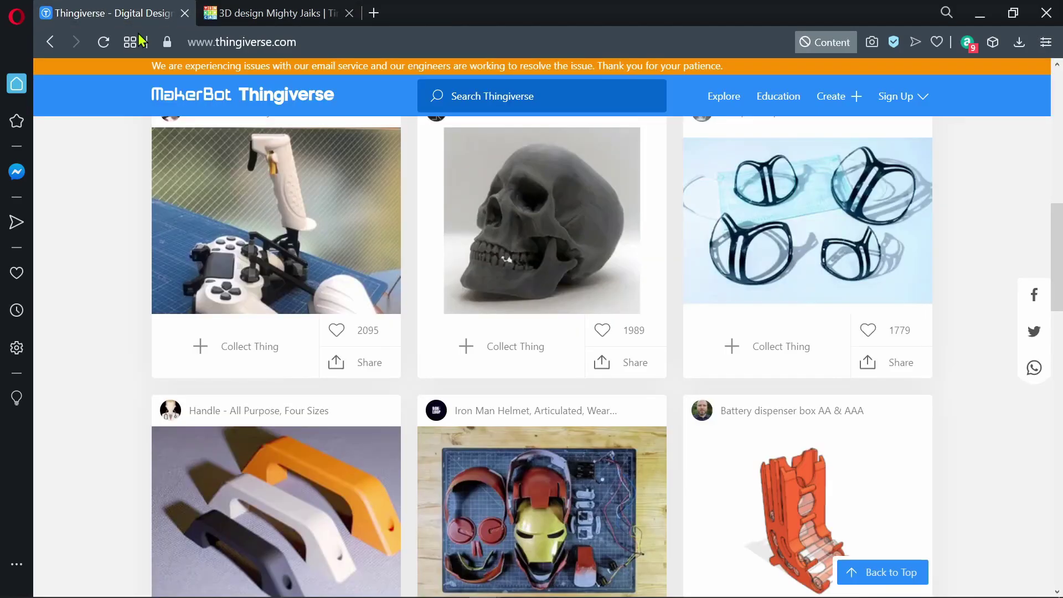
{"action": "scroll", "coordinate": [551, 344], "scroll_direction": "up", "scroll_amount": 5}
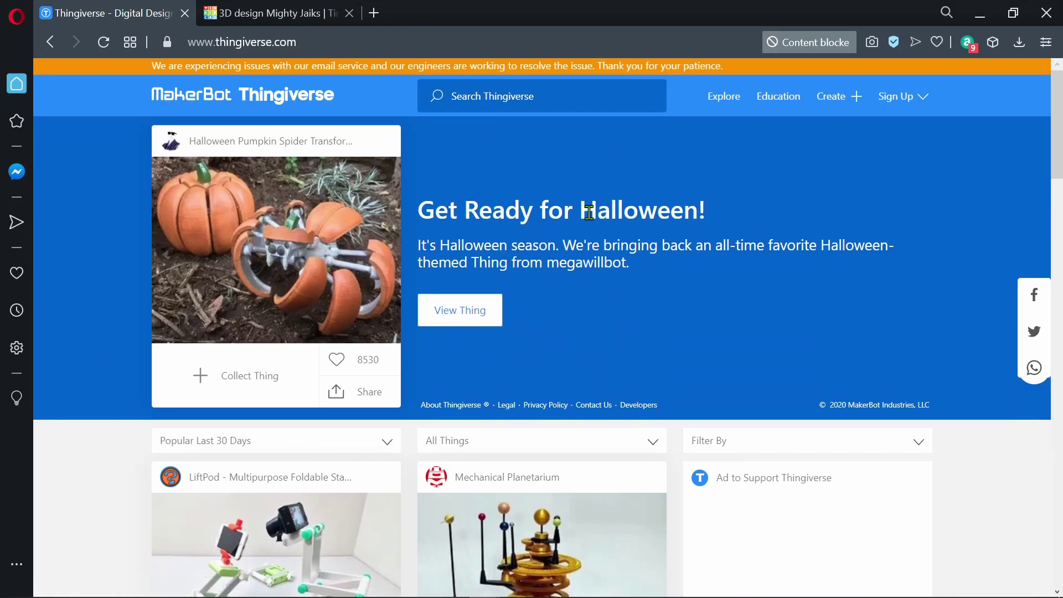
{"action": "scroll", "coordinate": [467, 299], "scroll_direction": "down", "scroll_amount": 9}
{"action": "scroll", "coordinate": [466, 277], "scroll_direction": "down", "scroll_amount": 15}
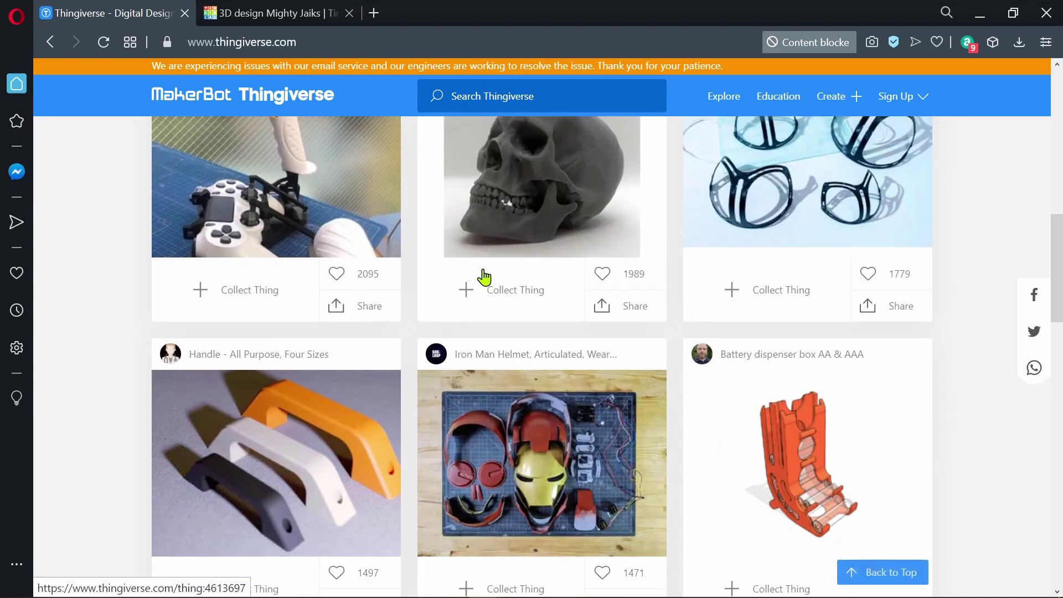
{"action": "scroll", "coordinate": [524, 313], "scroll_direction": "up", "scroll_amount": 5}
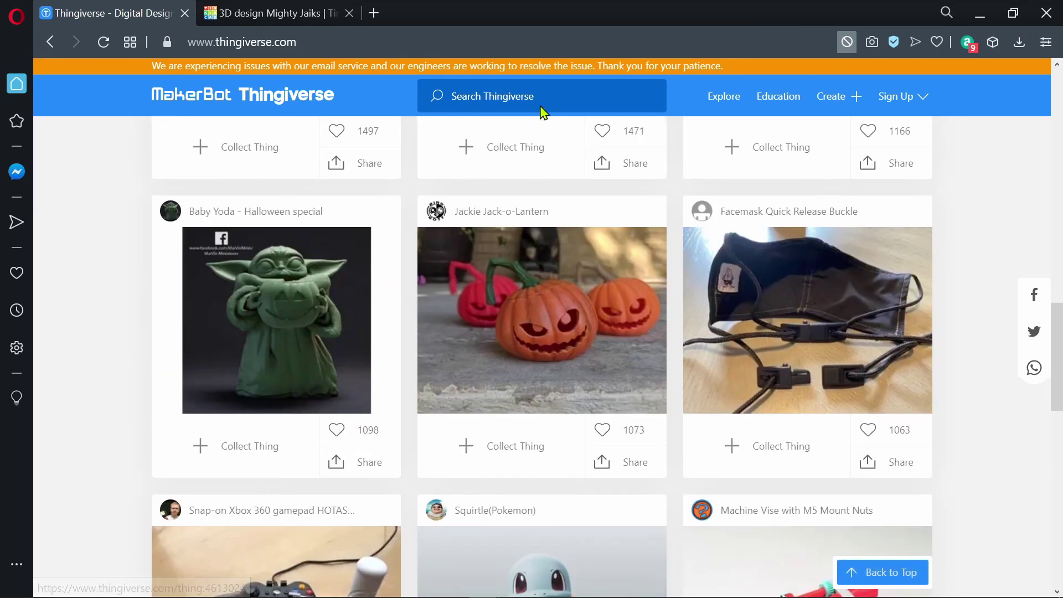
Search Thingiverse for "Car" and browse the resulting models.
{"action": "left_click", "coordinate": [537, 96]}
{"action": "type", "text": "cxbox"}
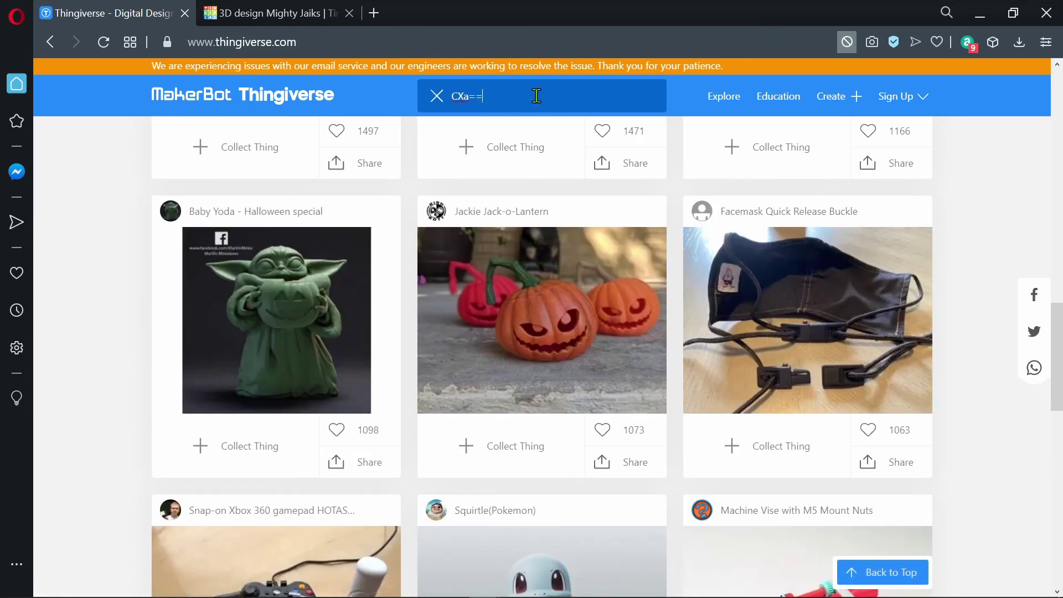
{"action": "key", "text": "BackSpace"}
{"action": "key", "text": "BackSpace"}
{"action": "key", "text": "BackSpace"}
{"action": "key", "text": "BackSpace"}
{"action": "key", "text": "BackSpace"}
{"action": "type", "text": "car"}
{"action": "key", "text": "Return"}
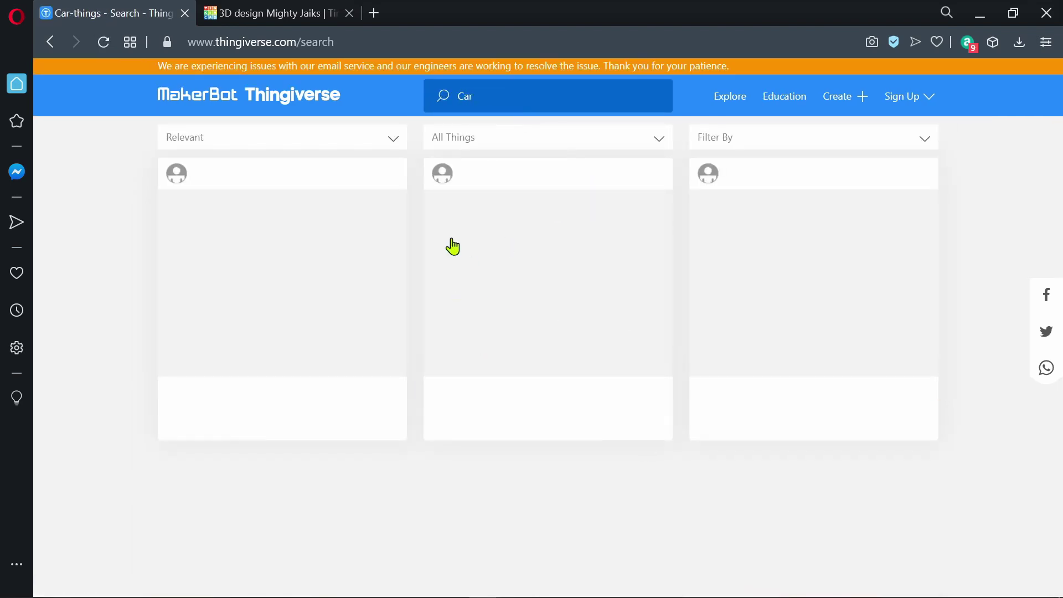
{"action": "scroll", "coordinate": [496, 317], "scroll_direction": "down", "scroll_amount": 4}
{"action": "scroll", "coordinate": [496, 317], "scroll_direction": "down", "scroll_amount": 15}
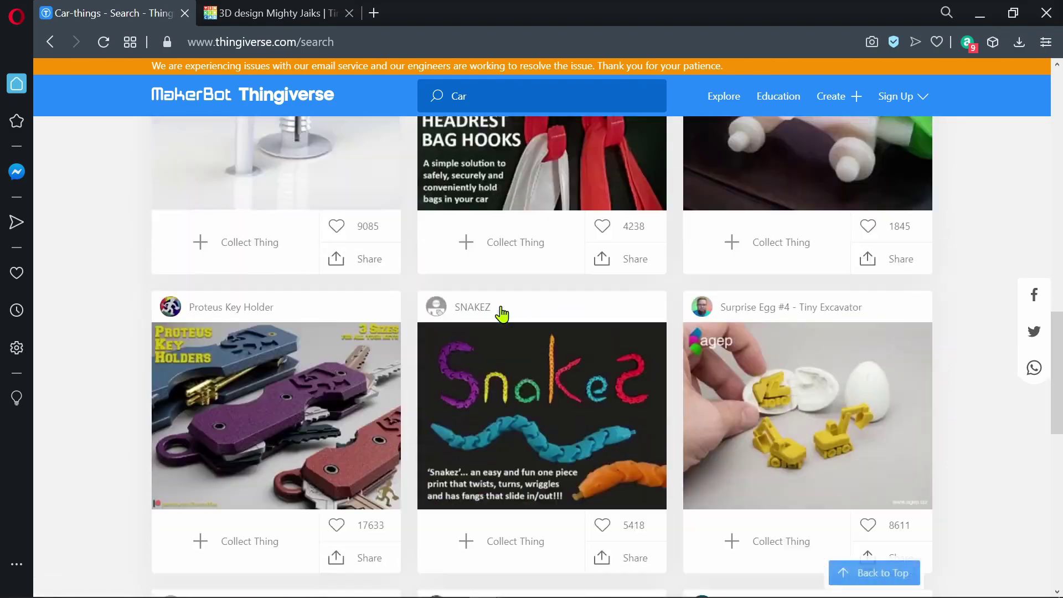
{"action": "scroll", "coordinate": [569, 256], "scroll_direction": "up", "scroll_amount": 5}
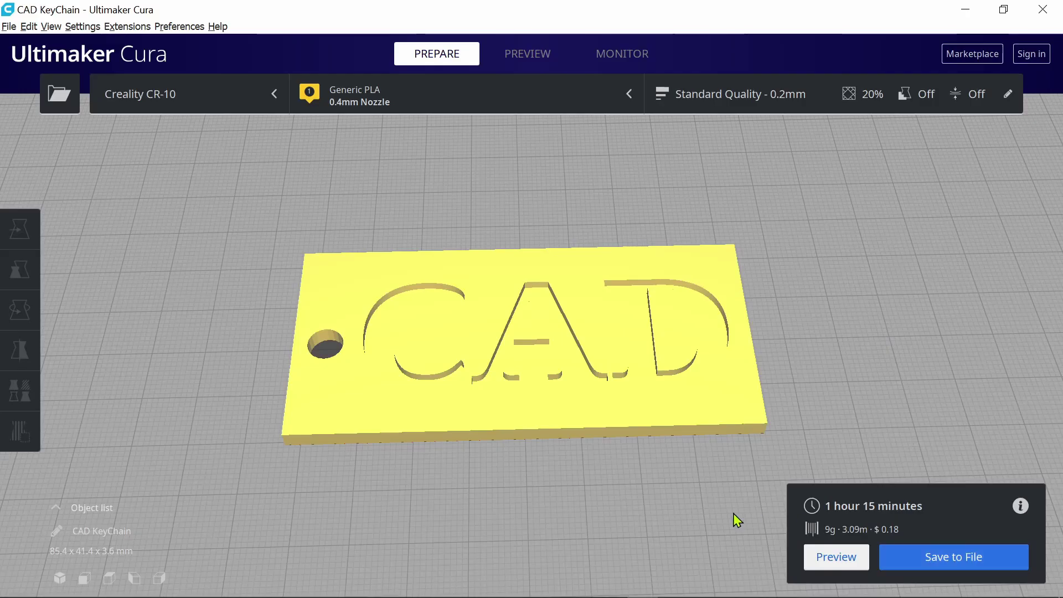